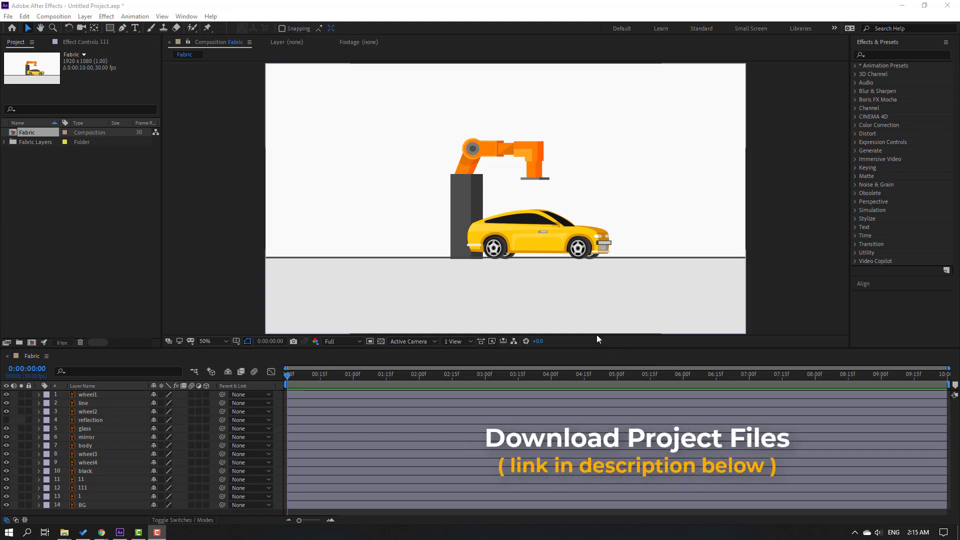
Step: Lock the BG and black pillar layers
left_click(80, 505)
left_click(28, 506)
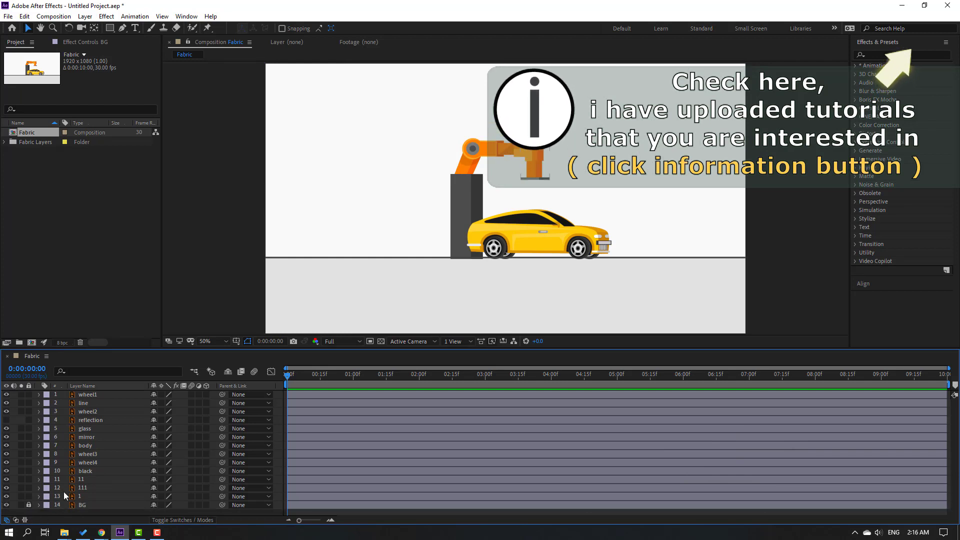
left_click(80, 474)
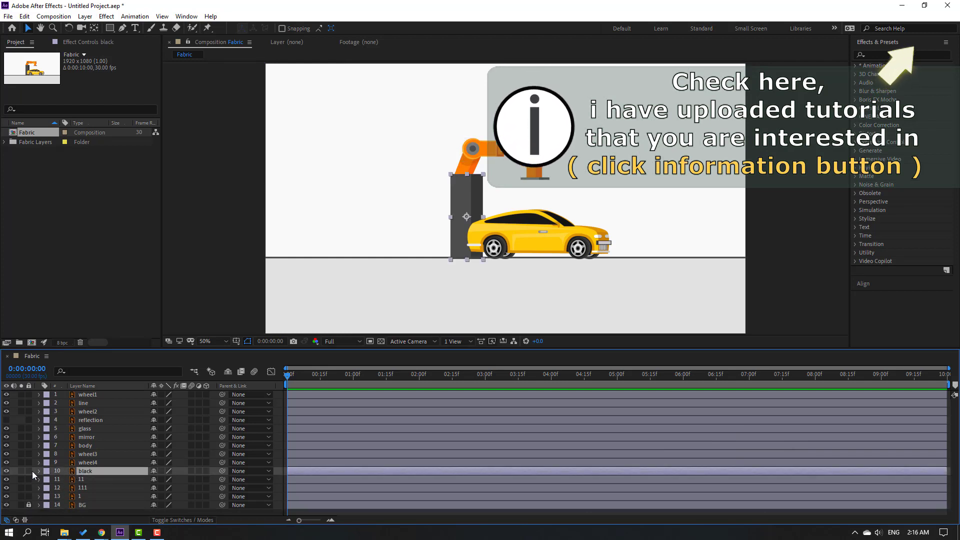
left_click(29, 471)
Step: Select wheel1 through wheel4 and lock all four wheel layers together
left_click(85, 462)
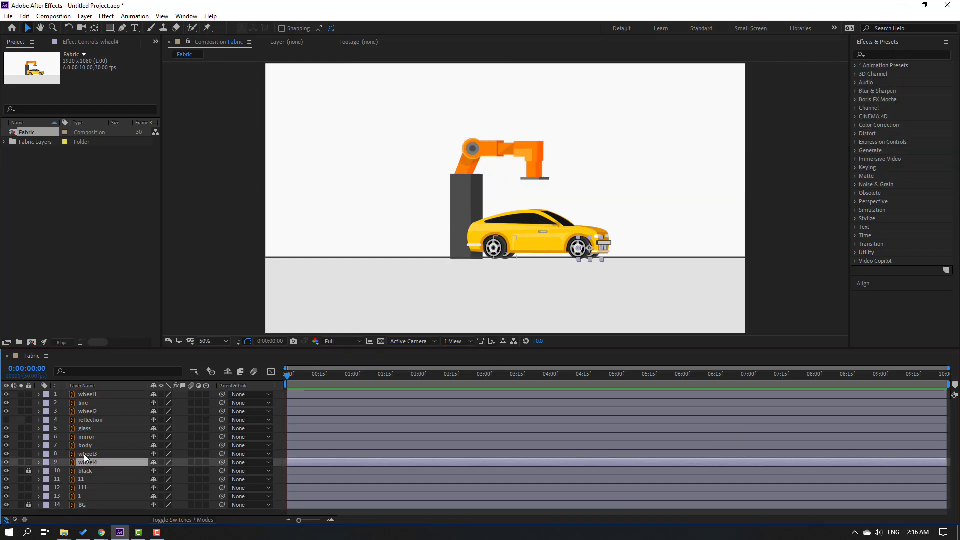
left_click(83, 454, "shift")
left_click(91, 419, "ctrl")
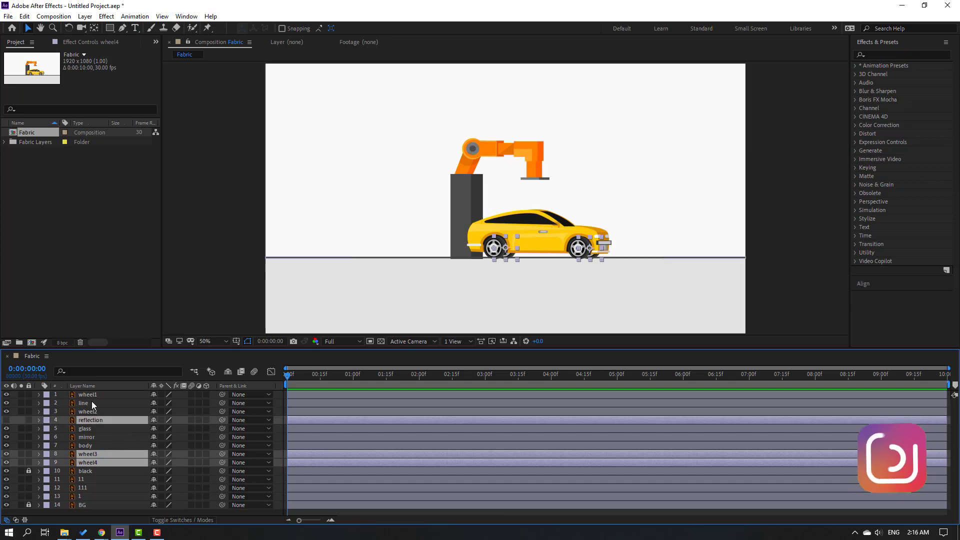
left_click(94, 396, "ctrl")
left_click(91, 420, "ctrl")
left_click(90, 412, "ctrl")
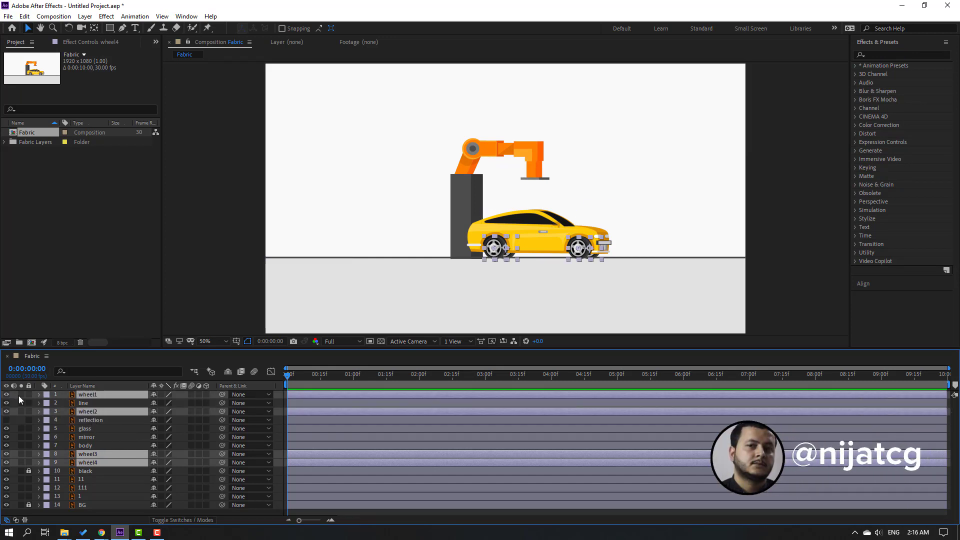
left_click(29, 395)
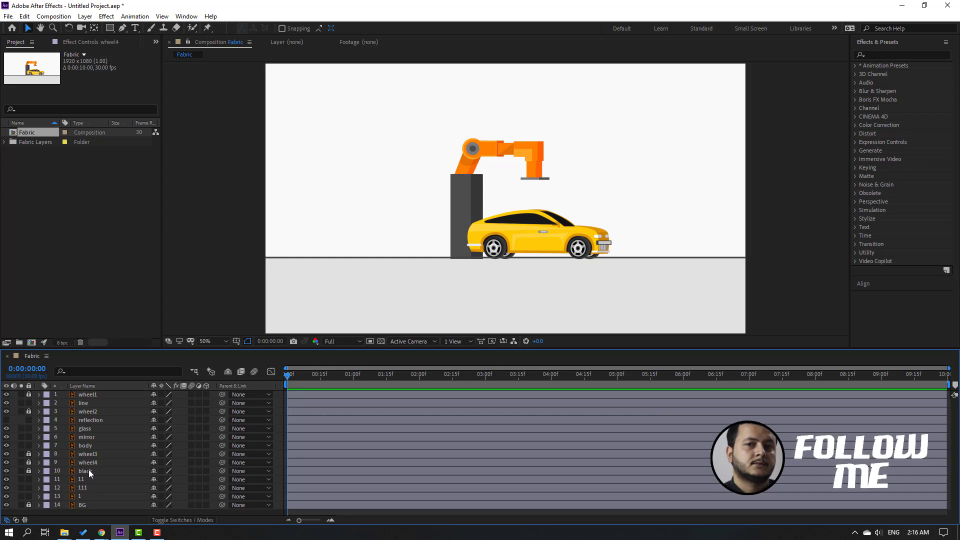
left_click(84, 496)
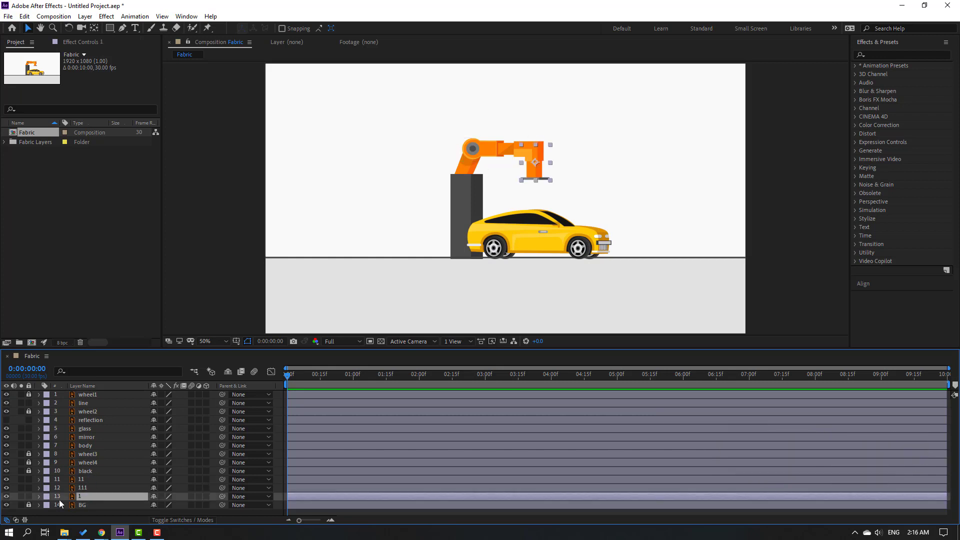
Step: With gripper layer 1 soloed, move its anchor point up to its top edge, then unsolo
left_click(21, 497)
scroll(563, 141, "up", 2)
scroll(563, 141, "up", 1)
left_click_drag(541, 221, 419, 252)
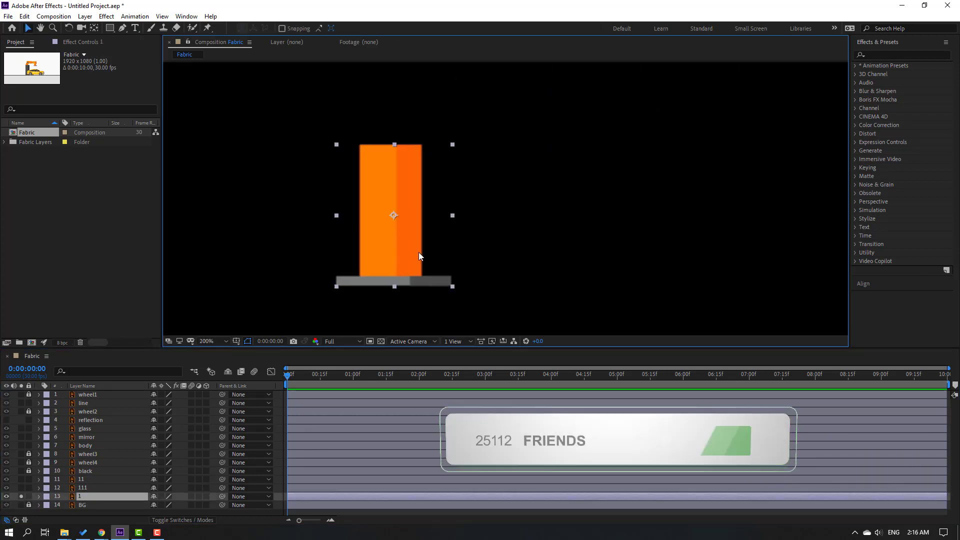
left_click(93, 28)
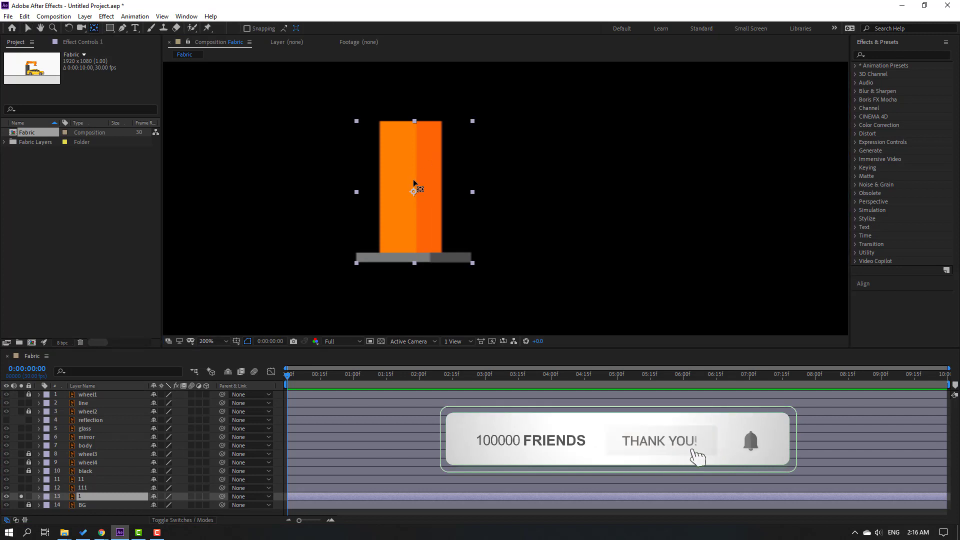
left_click_drag(413, 192, 412, 134)
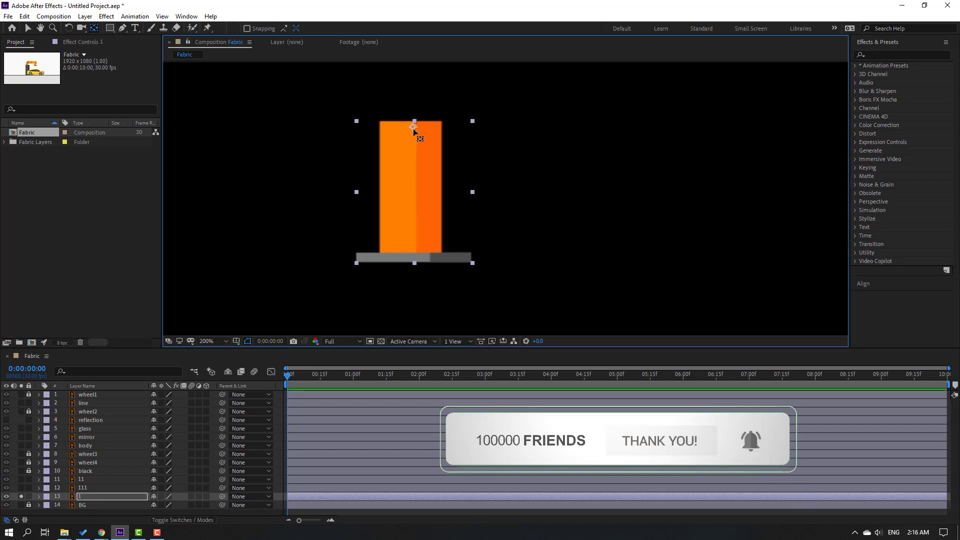
left_click(25, 28)
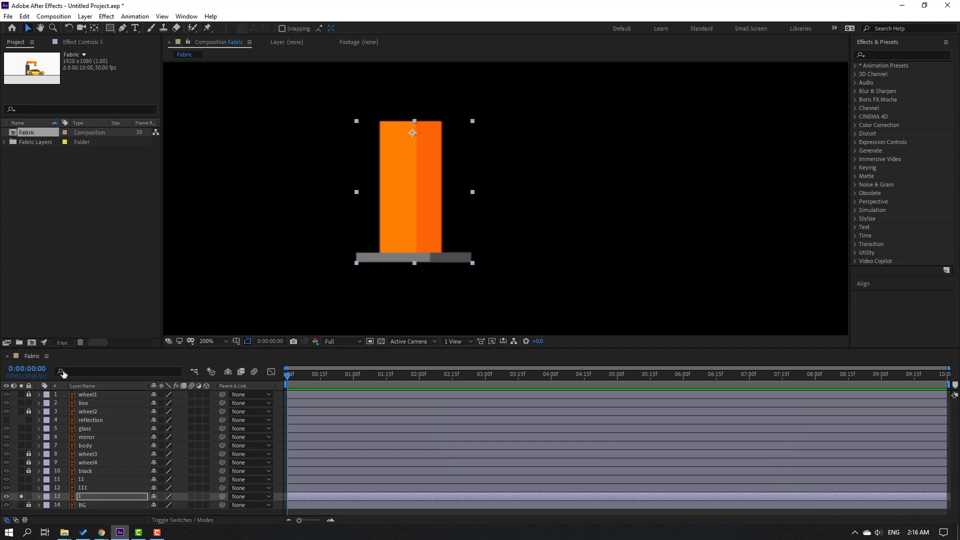
left_click(21, 497)
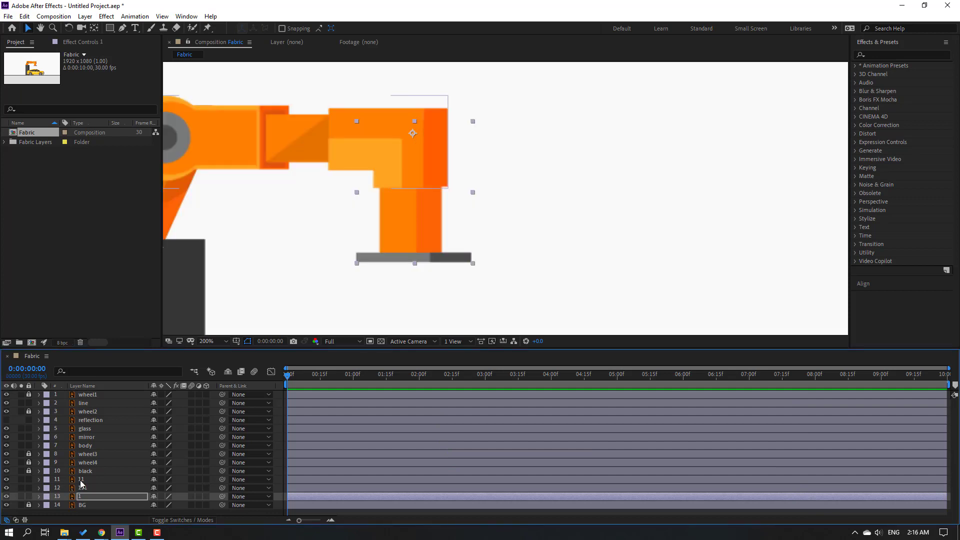
Step: Solo arm layer 11, move its anchor onto the round joint centre, then unsolo
left_click(81, 480)
left_click(21, 480)
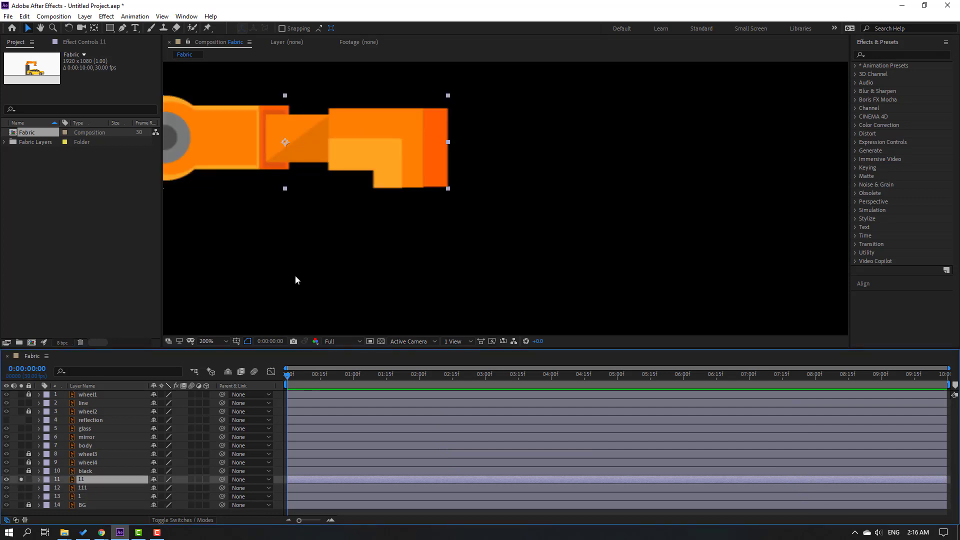
left_click_drag(266, 204, 439, 217)
key("y")
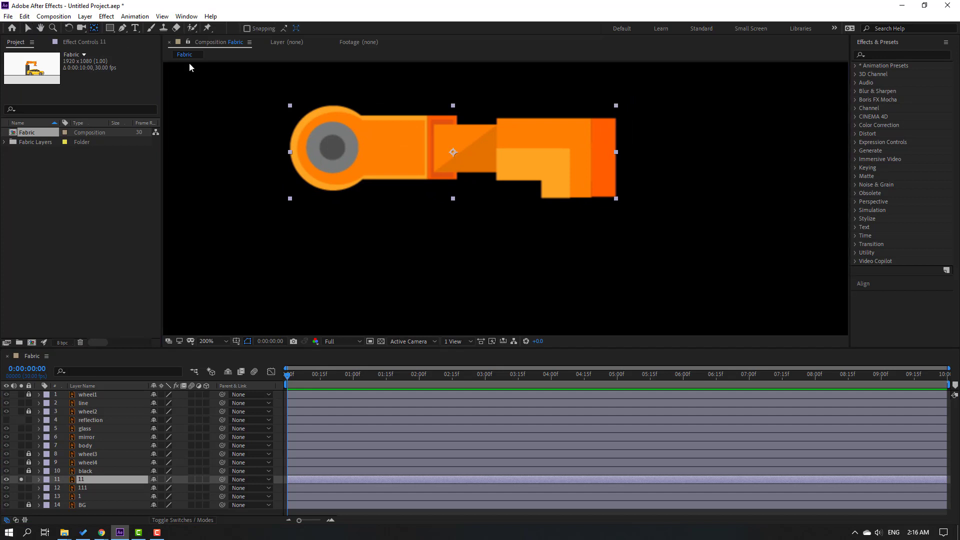
left_click_drag(444, 153, 331, 150)
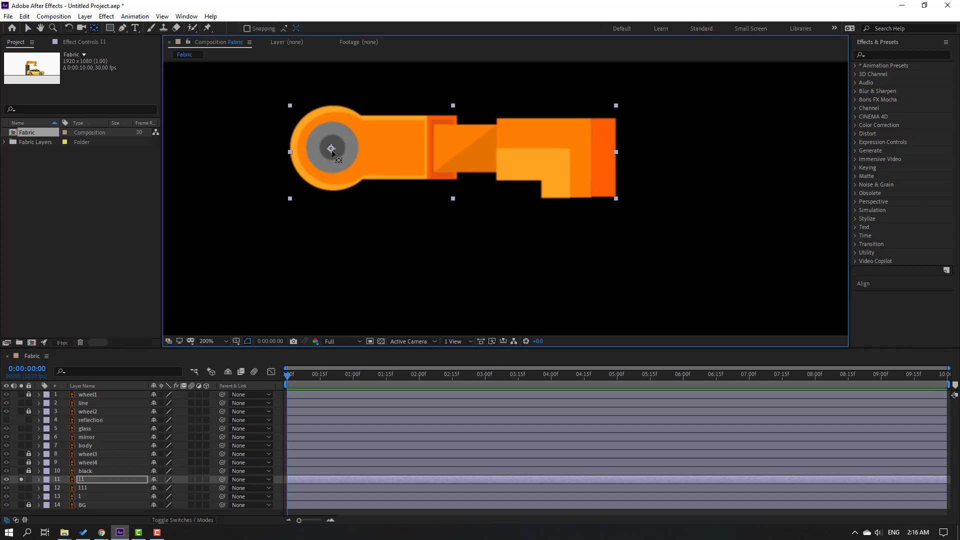
left_click(30, 31)
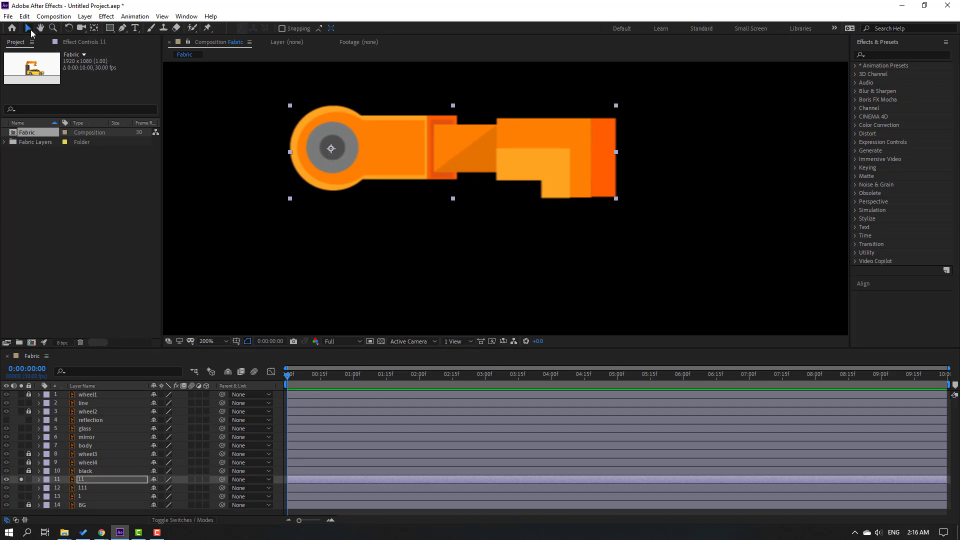
left_click(22, 480)
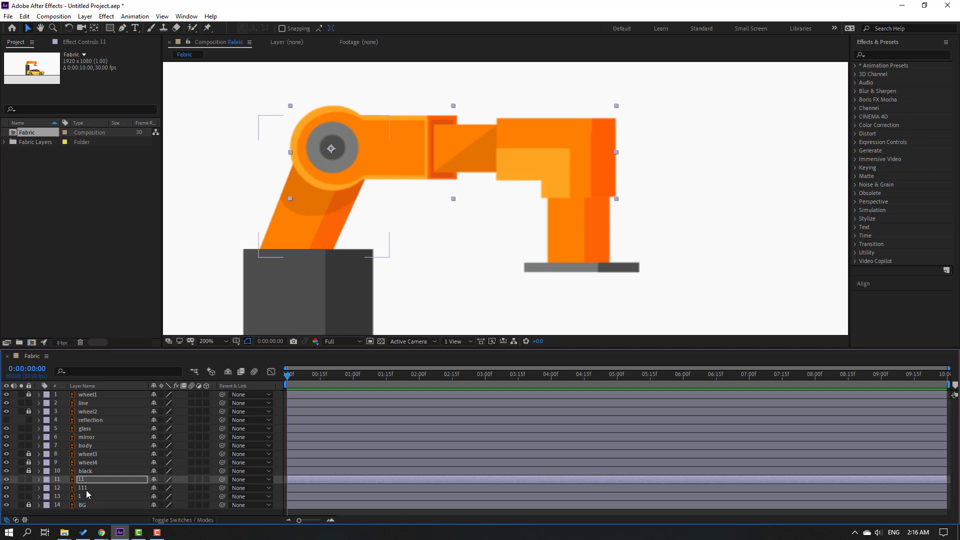
Step: Solo lower arm layer 111, move its anchor down to the pillar joint, then unsolo
left_click(87, 490)
left_click(21, 488)
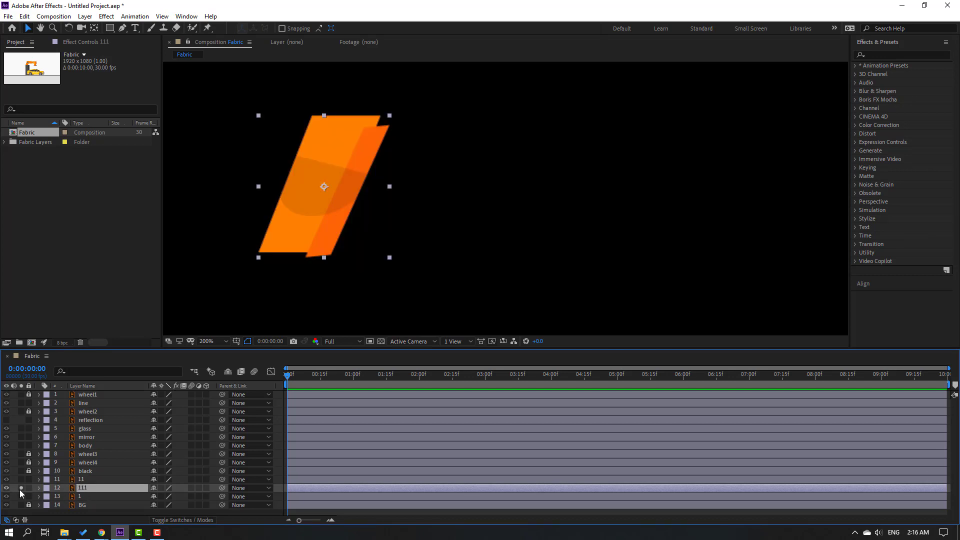
left_click(97, 28)
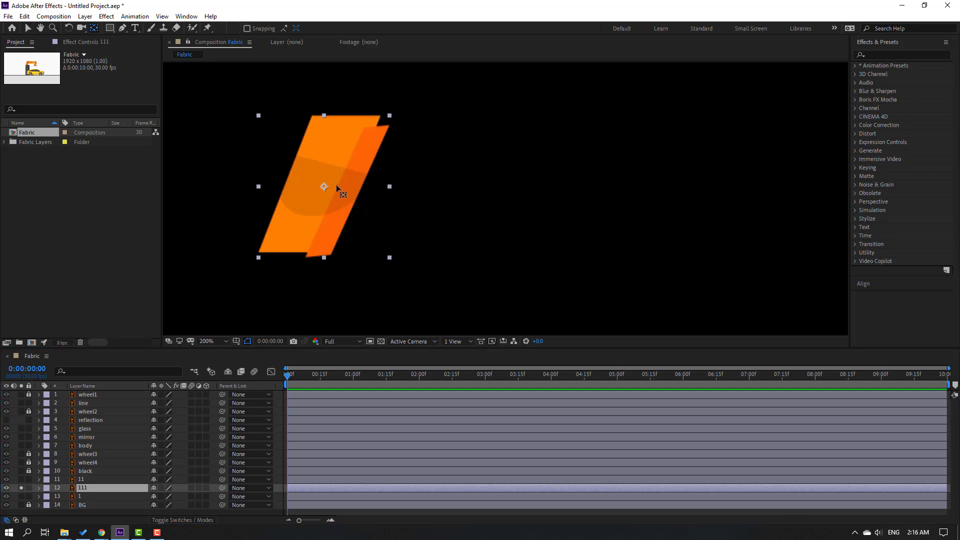
left_click_drag(322, 187, 305, 233)
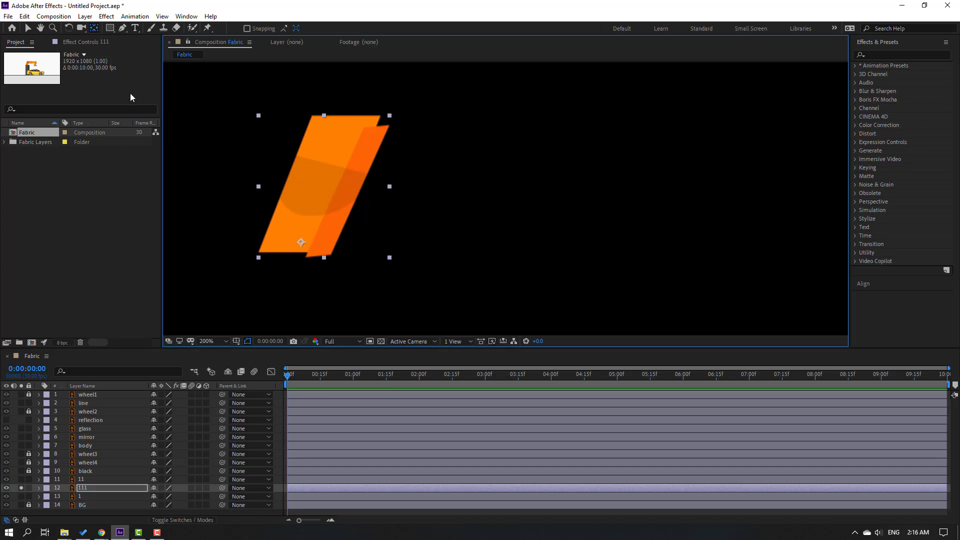
key("v")
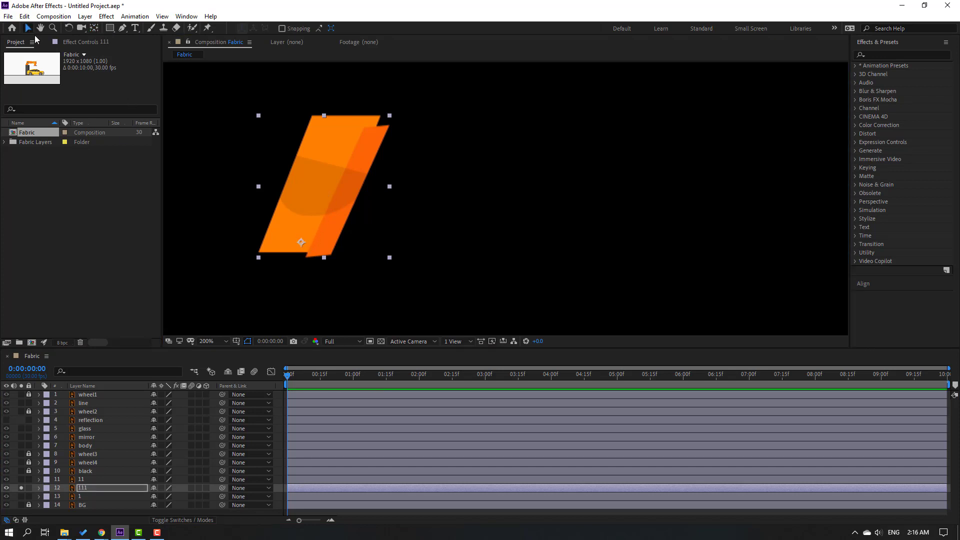
left_click(21, 488)
scroll(470, 266, "down", 2)
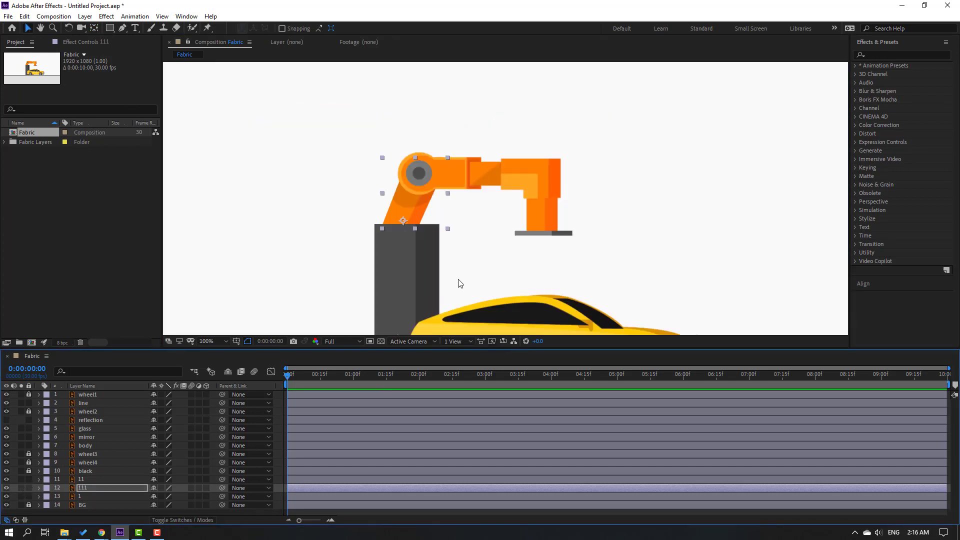
Step: Parent gripper layer 1 to layer 11, and layer 11 to layer 111
left_click(83, 495)
left_click_drag(221, 497, 80, 480)
left_click(83, 480)
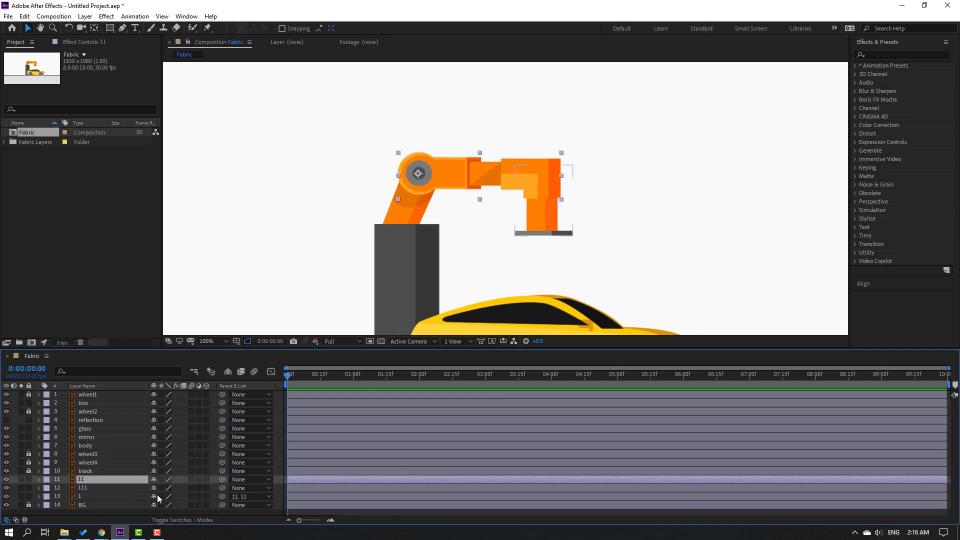
left_click_drag(222, 480, 82, 488)
left_click(80, 494)
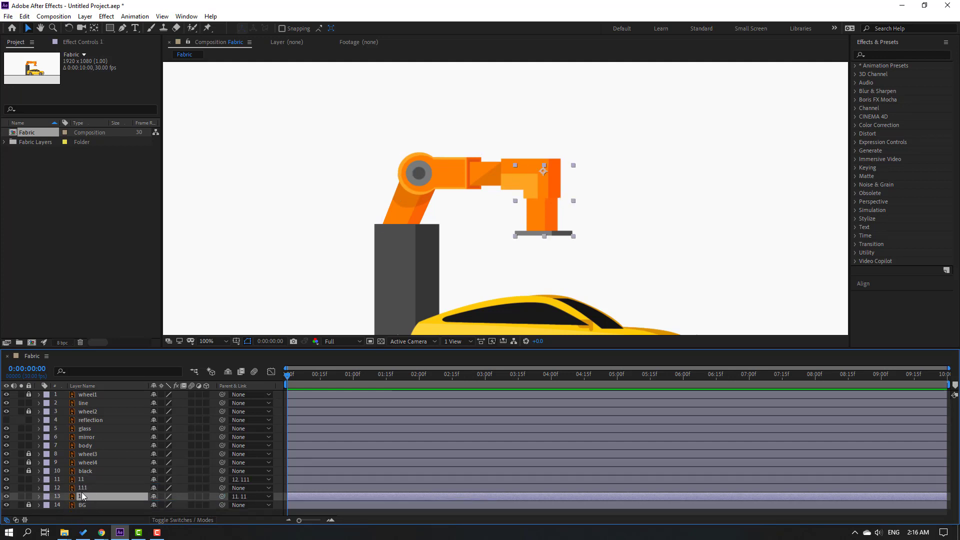
Step: Select the three arm layers and open the Window menu
left_click(82, 488, "ctrl")
left_click(82, 483, "ctrl")
left_click(186, 16)
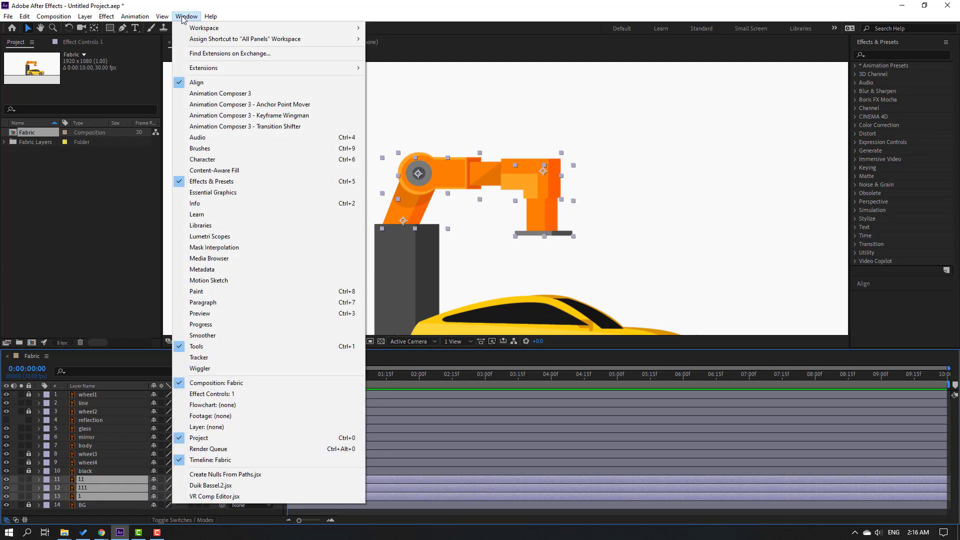
Step: Auto-rig the selected arm layers with IK in Duik Bassel, creating controller C
left_click(210, 485)
left_click(707, 276)
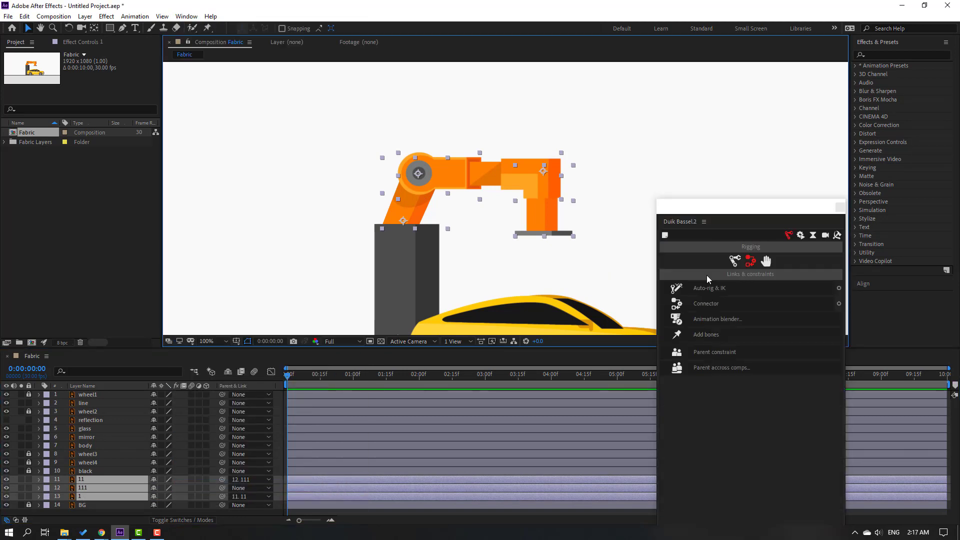
left_click(730, 288)
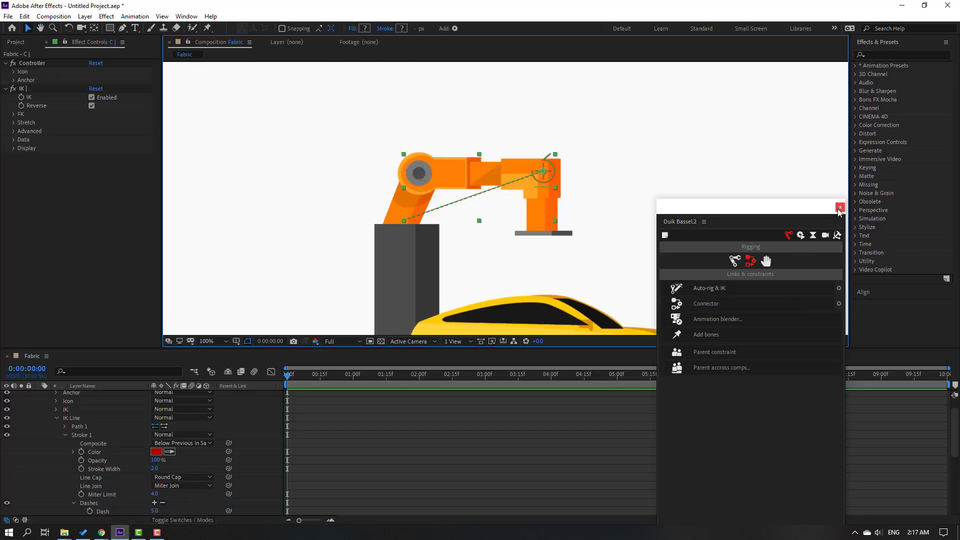
left_click(840, 207)
Step: Drag controller C in the viewer to test that the IK bends the arm
scroll(56, 428, "up", 1)
left_click(93, 397)
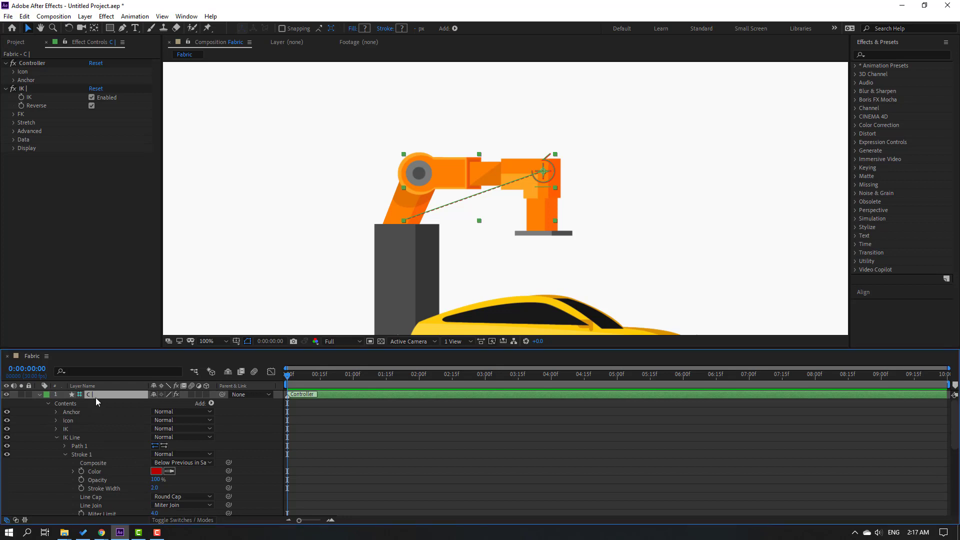
left_click(40, 394)
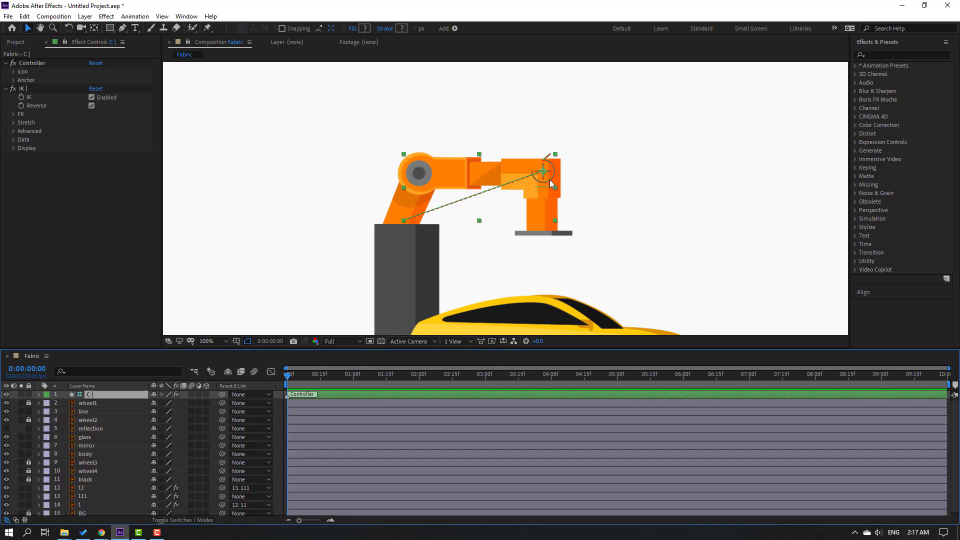
left_click_drag(550, 180, 506, 169)
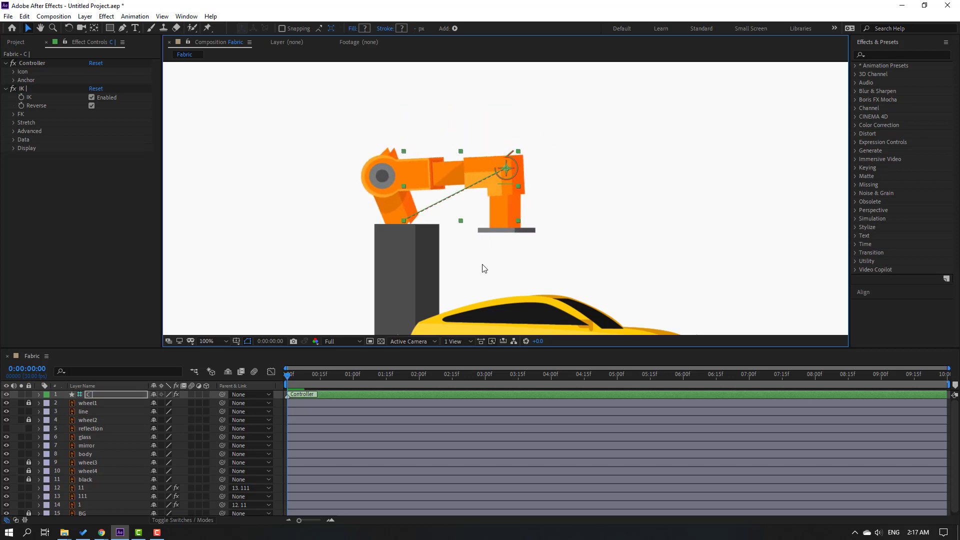
Step: Move lower arm layer 111 down onto the pillar and retest the IK controller
scroll(147, 443, "down", 1)
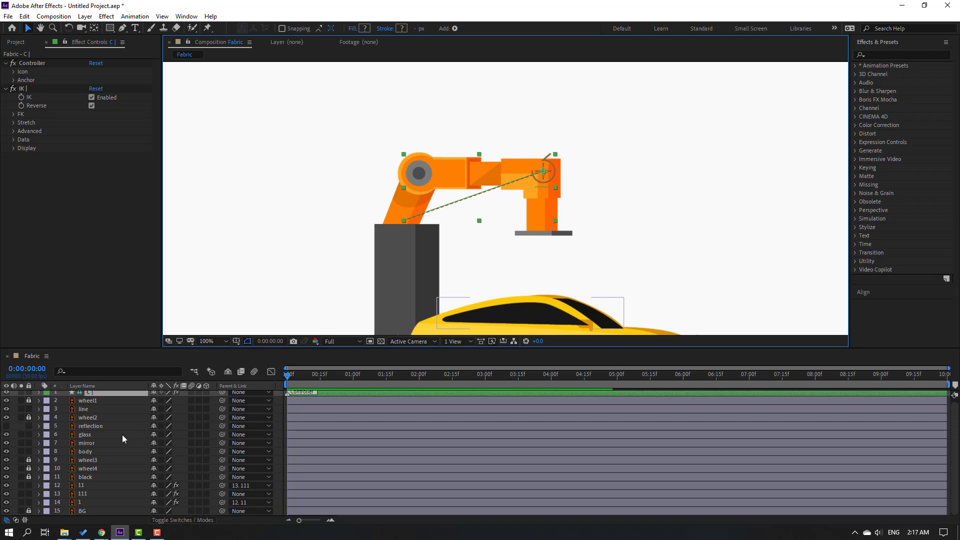
left_click(79, 494)
scroll(405, 250, "down", 2)
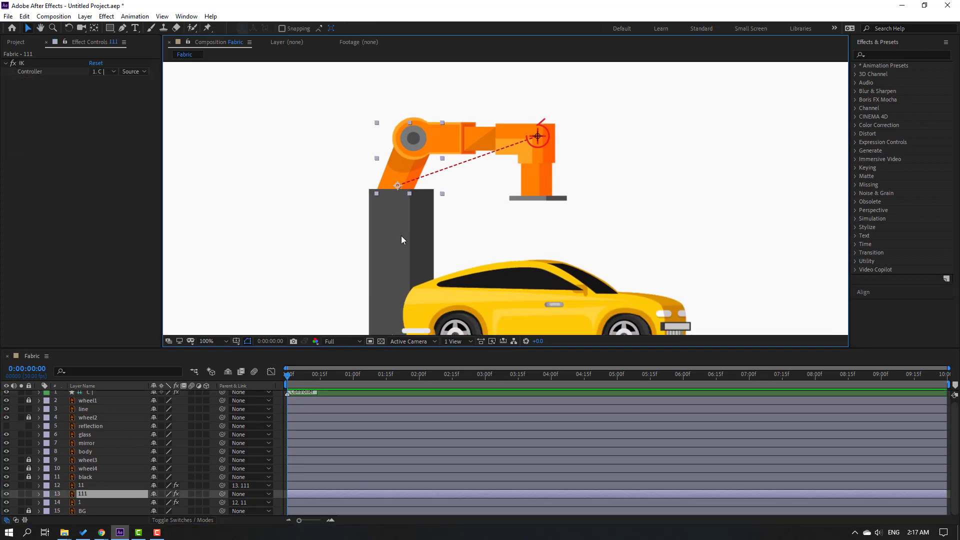
left_click_drag(398, 175, 401, 183)
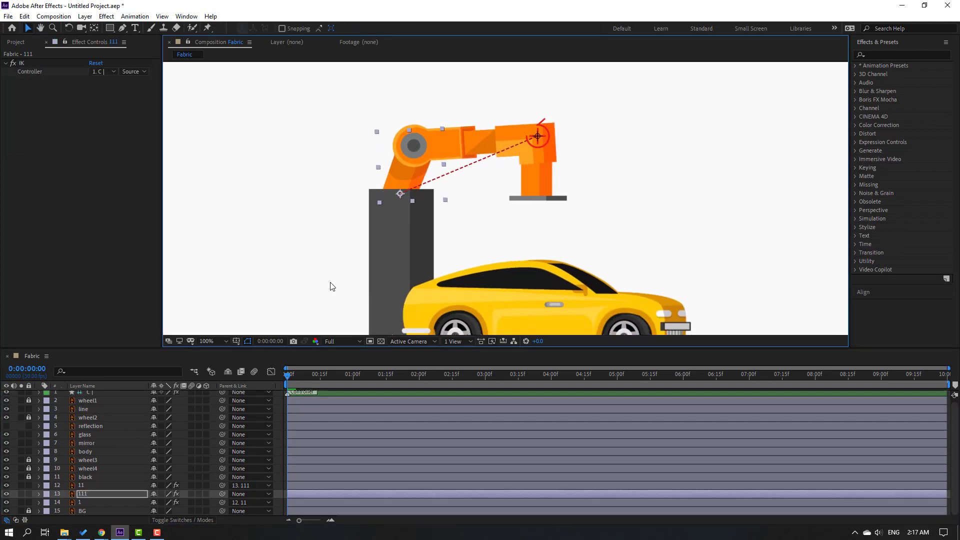
mouse_move(545, 136)
left_mouse_down()
mouse_move(489, 136)
mouse_move(515, 118)
mouse_move(545, 145)
left_mouse_up()
scroll(91, 398, "up", 1)
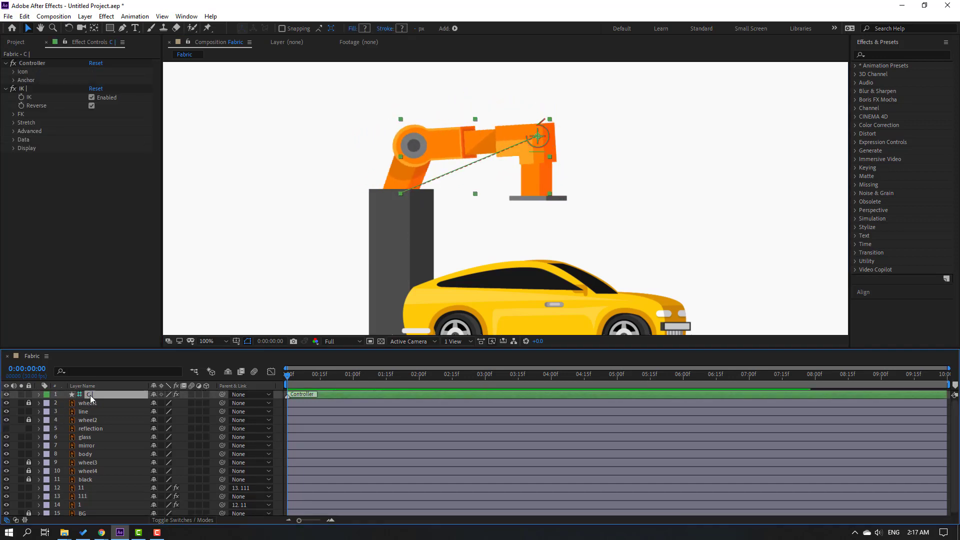
Step: Key controller C's Rotation at 6, -3, 1.5, -1, 0.5 and 0 every 10 frames to 1:20
key("r")
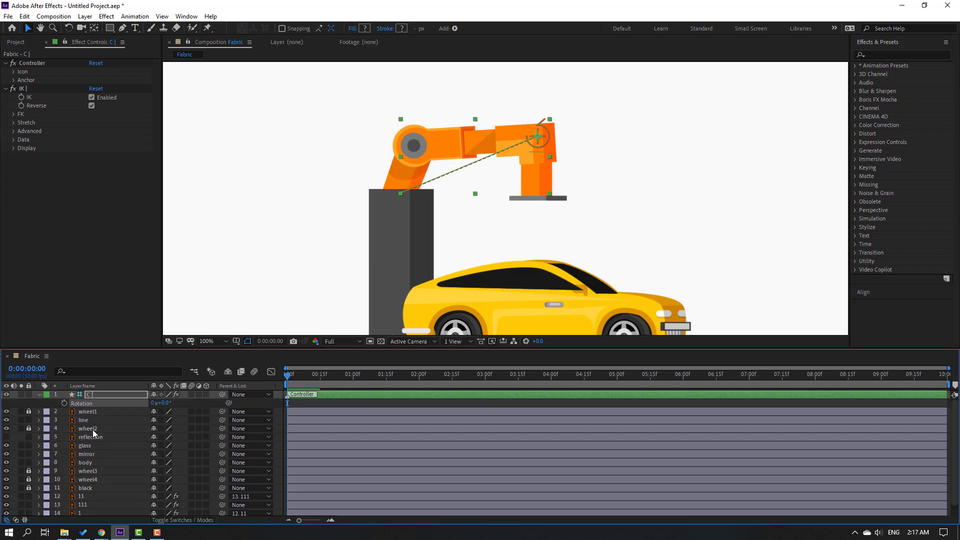
left_click(64, 403)
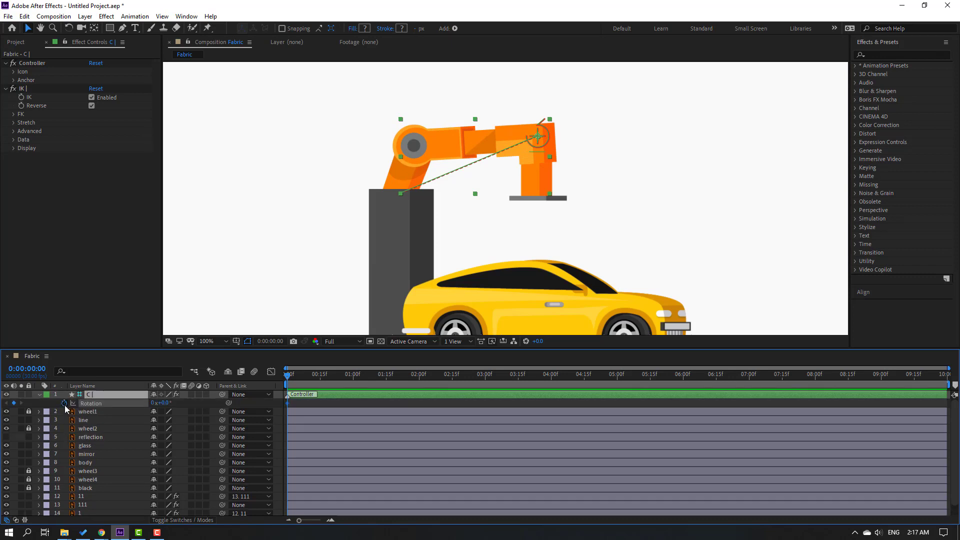
left_click(166, 403)
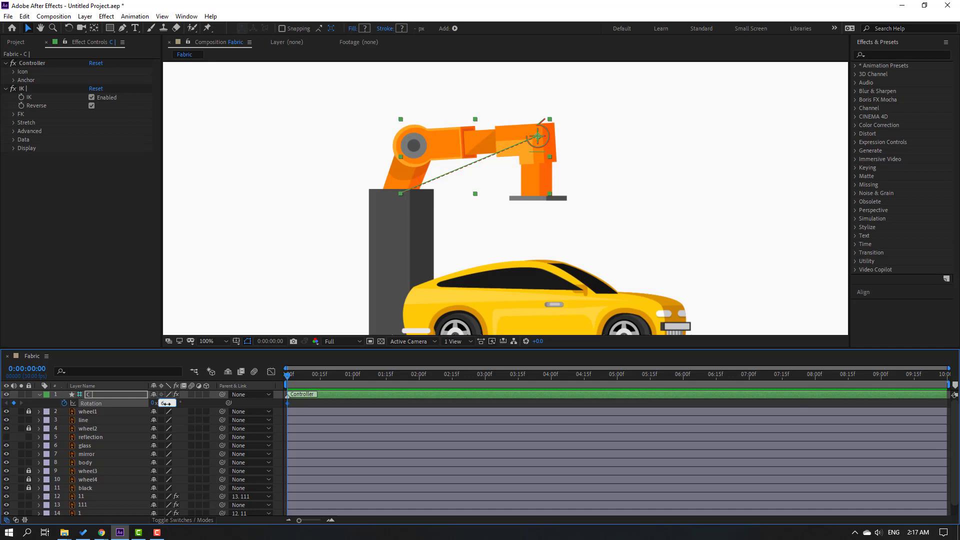
key("Return")
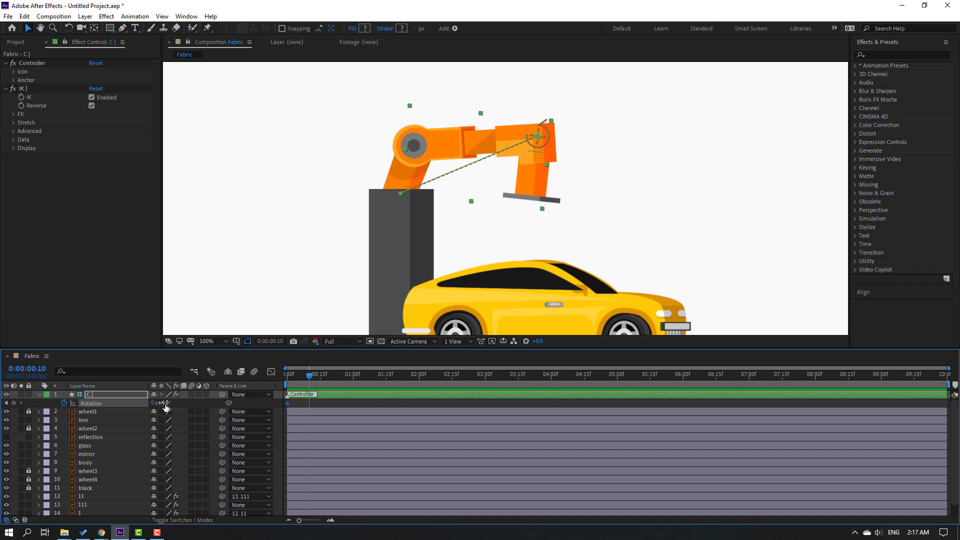
type("-3")
key("Return")
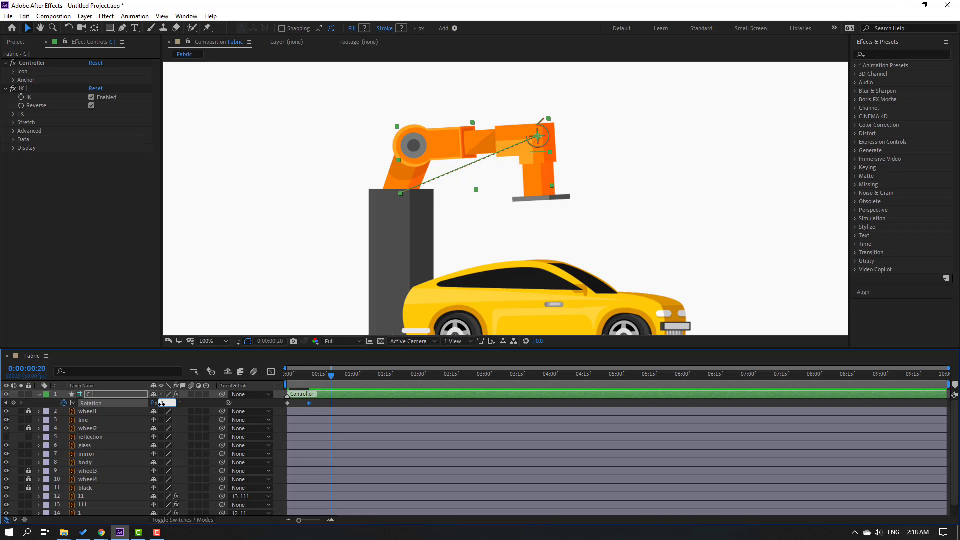
key("Return")
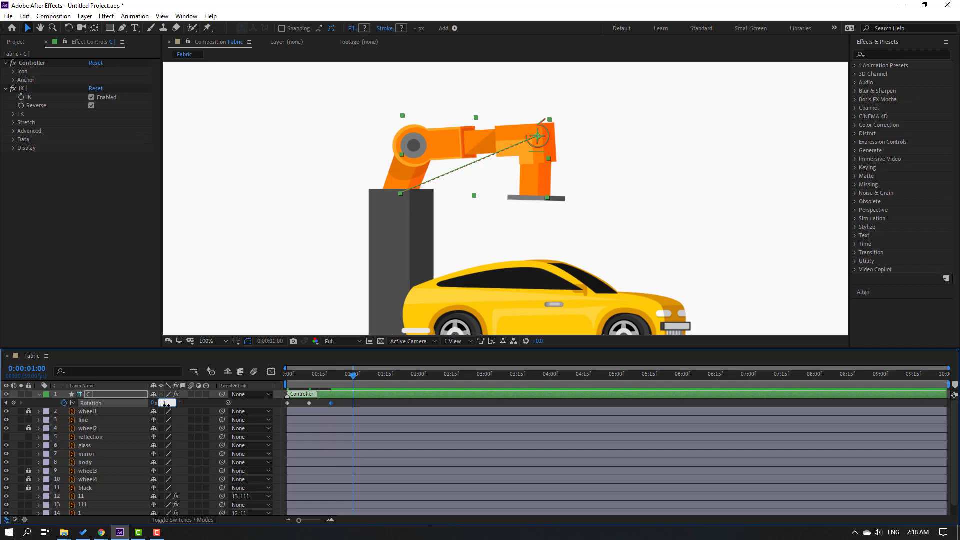
key("Return")
key("space")
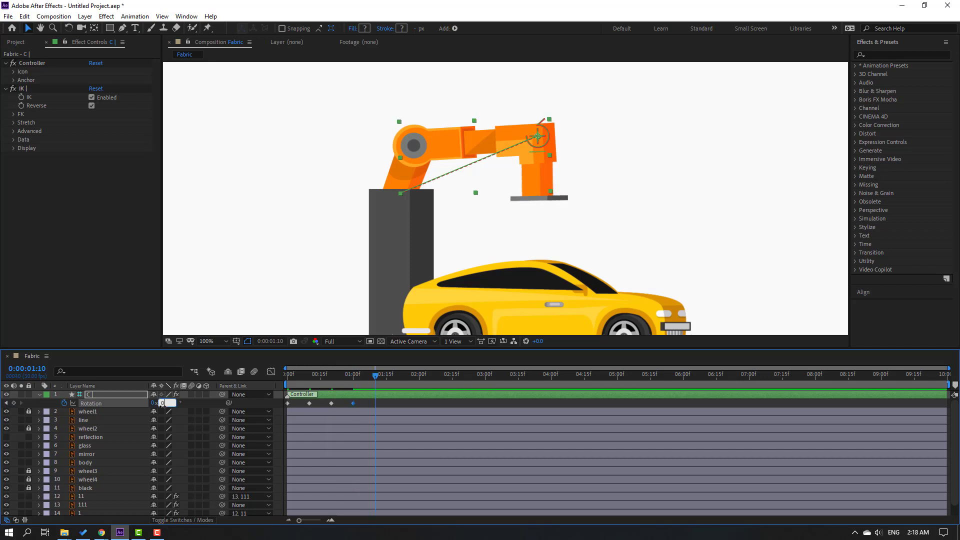
key("Return")
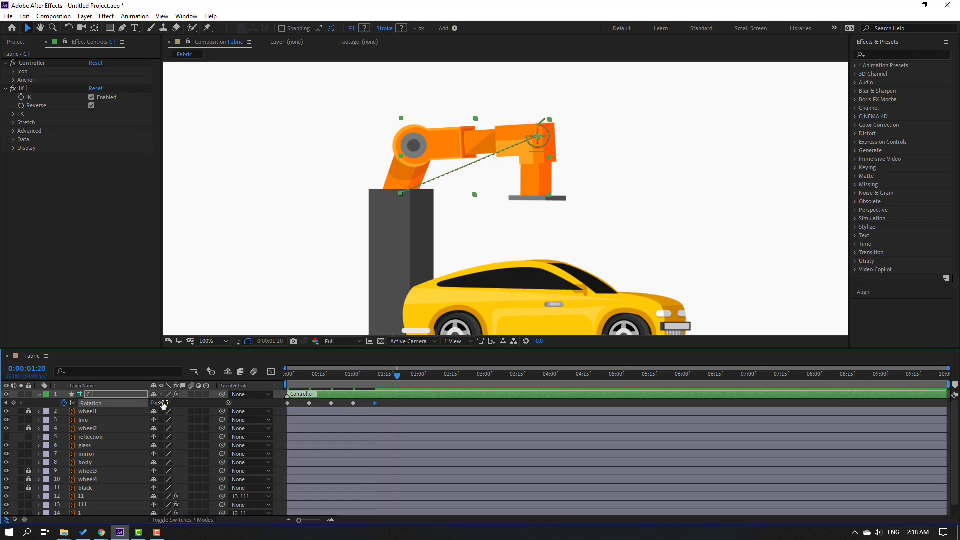
key("Return")
Step: Apply Easy Ease to the six Rotation keyframes and preview the wobble
left_click_drag(411, 403, 278, 410)
right_click(284, 407)
mouse_move(372, 398)
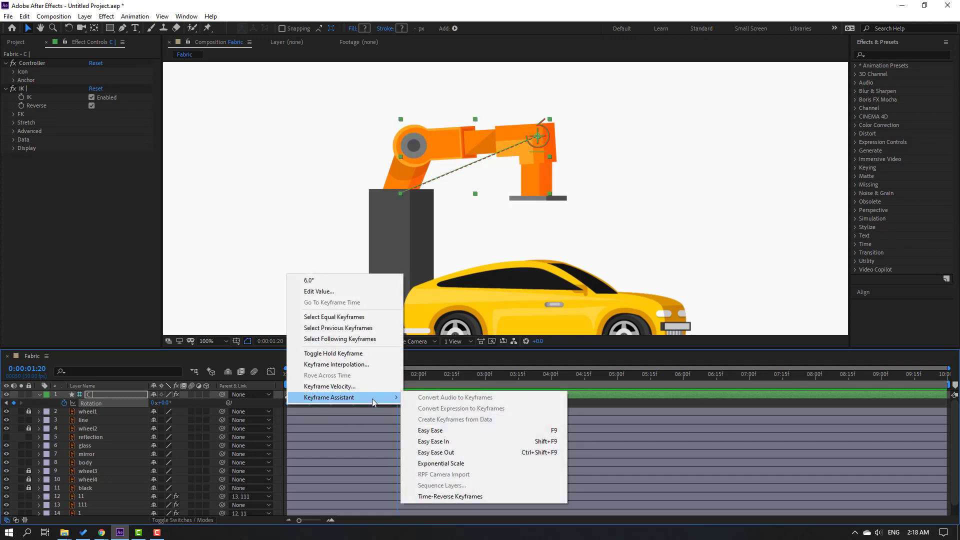
left_click(425, 431)
left_click(424, 406)
key("space")
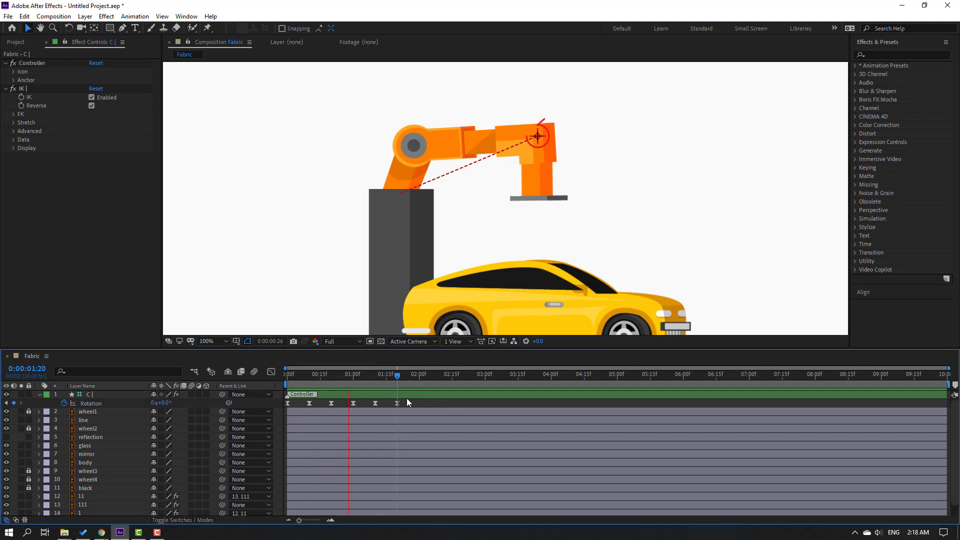
left_click_drag(395, 379, 286, 380)
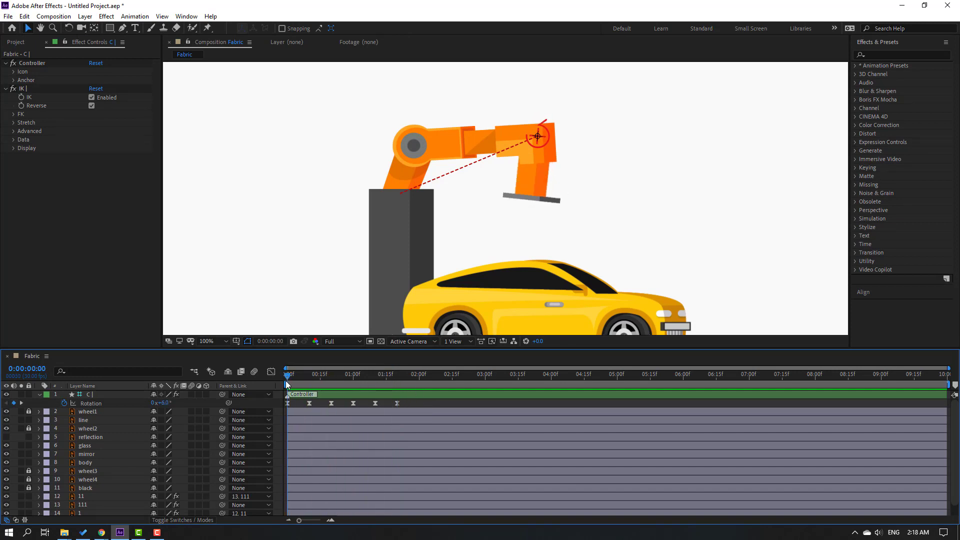
left_click(85, 395)
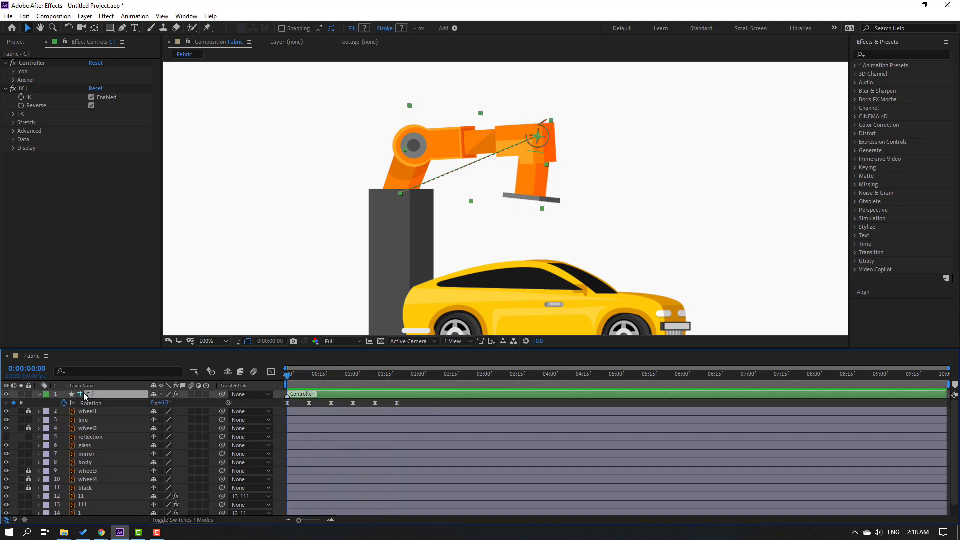
Step: Key controller C's Position at 0, 16f, 1:06 and 1:25, lowering the gripper onto the car roof
key("shift+p")
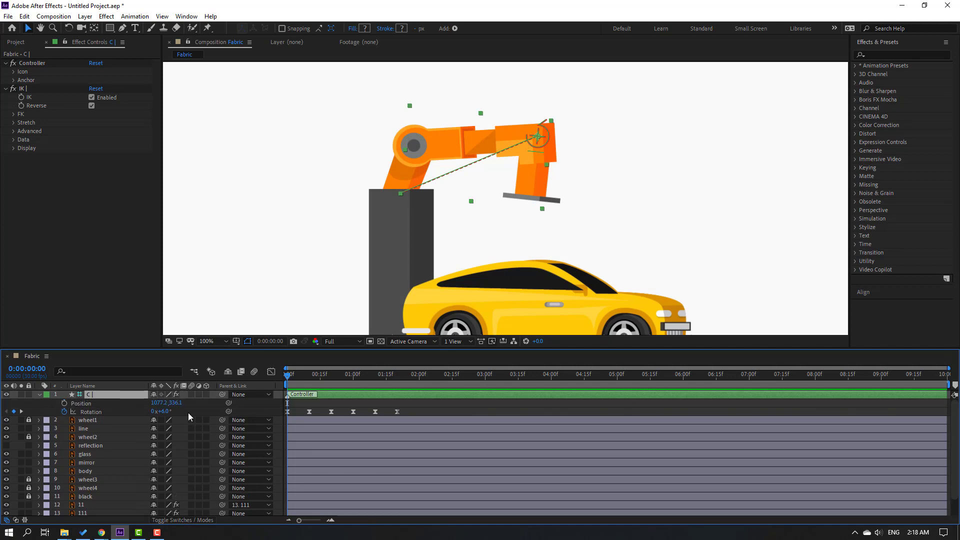
left_click(64, 403)
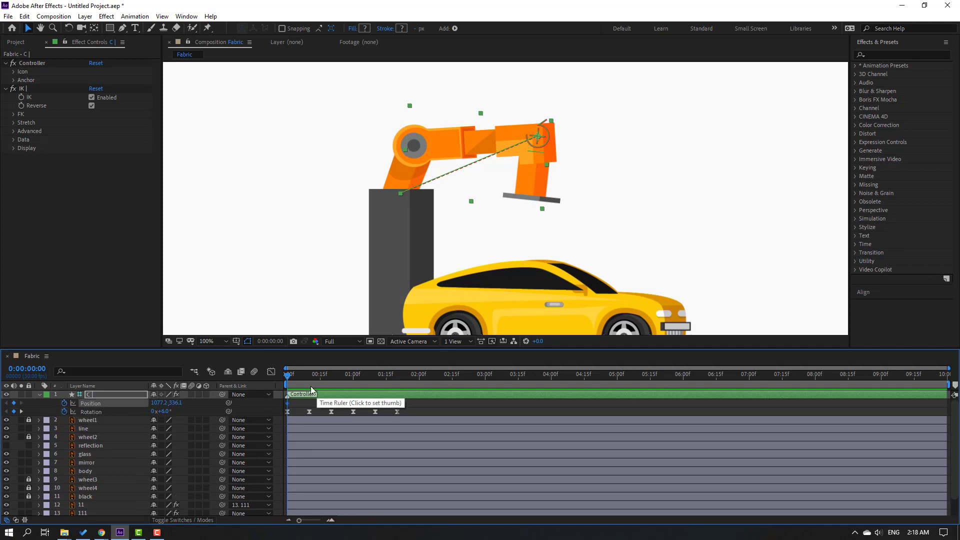
left_click_drag(542, 149, 505, 141)
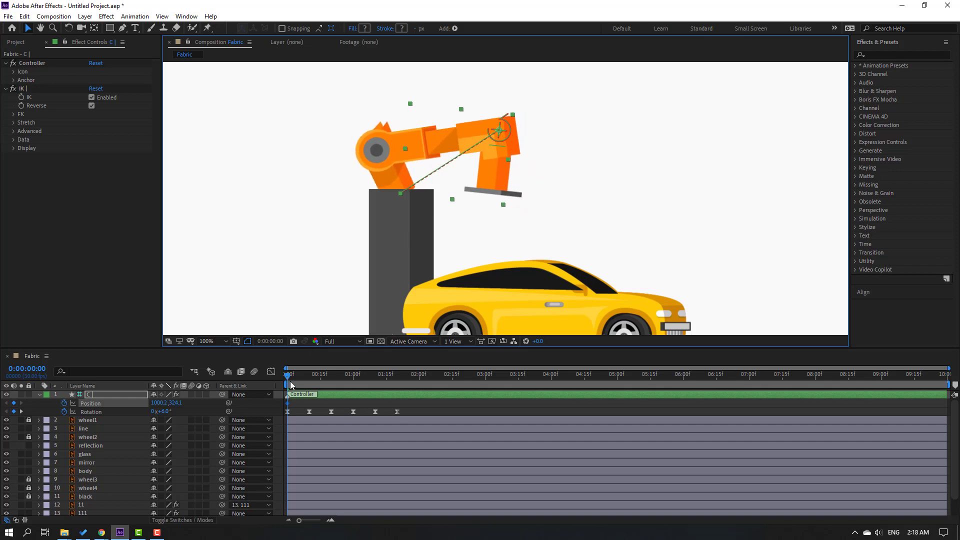
left_click_drag(293, 380, 324, 379)
left_click_drag(506, 133, 533, 151)
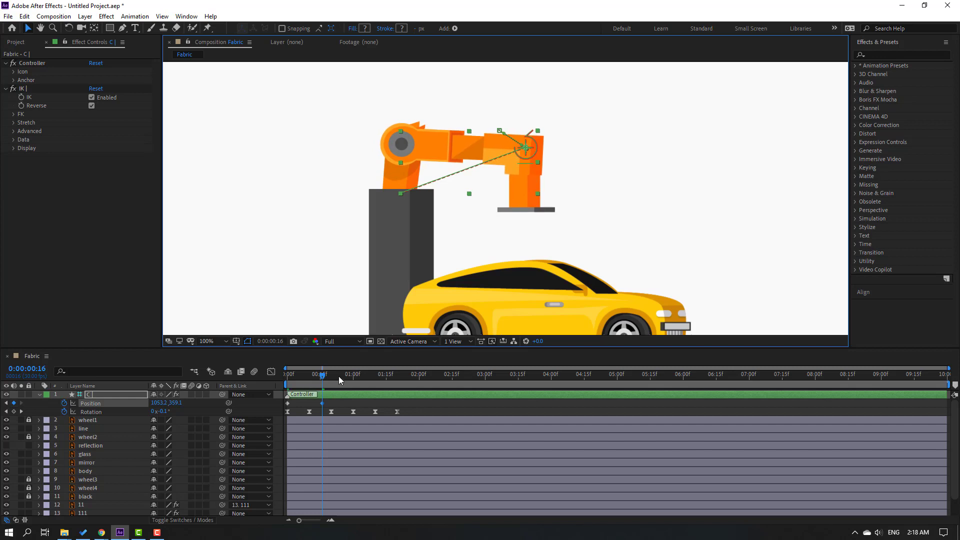
left_click_drag(351, 379, 367, 378)
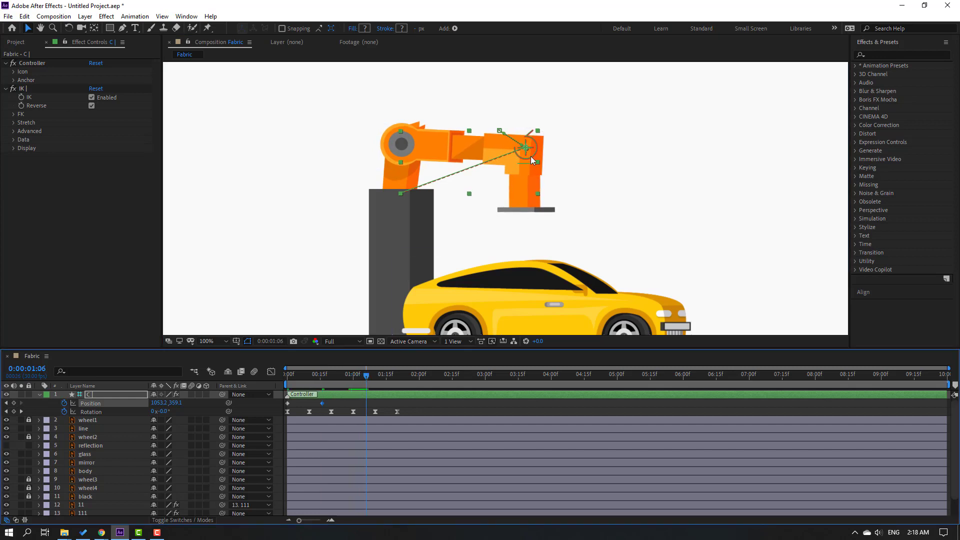
left_click_drag(531, 157, 538, 139)
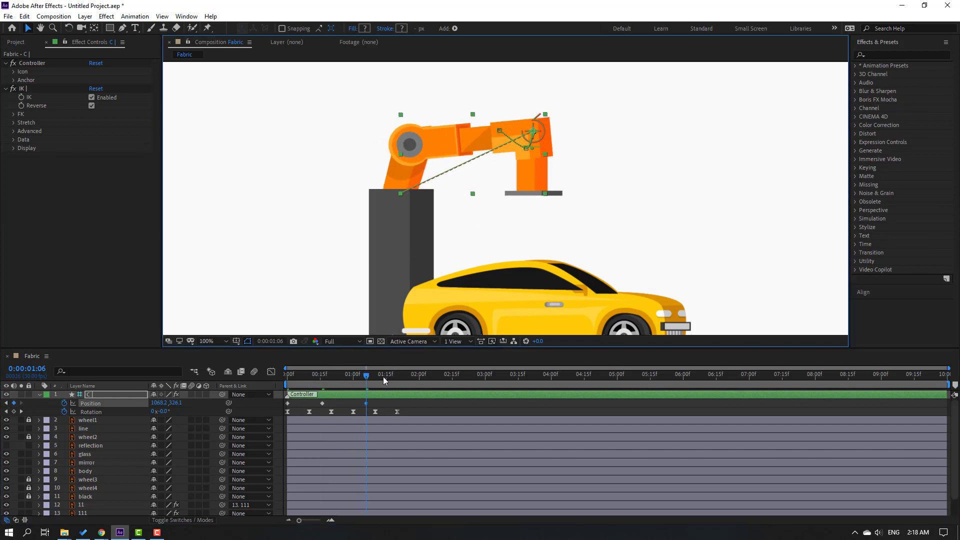
left_click_drag(385, 381, 407, 379)
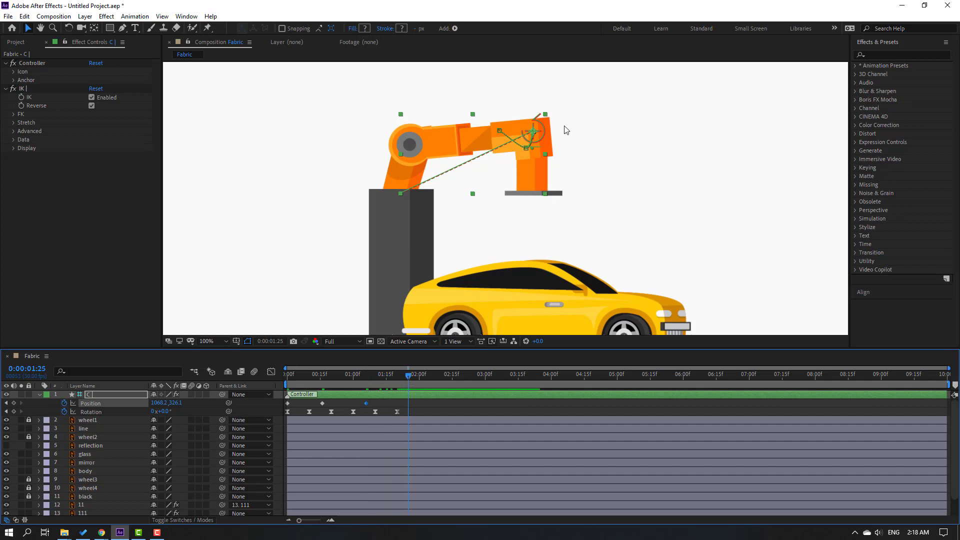
left_click_drag(534, 132, 540, 202)
Step: Apply Easy Ease to all the Position keyframes and preview the arm animation
left_click(431, 407)
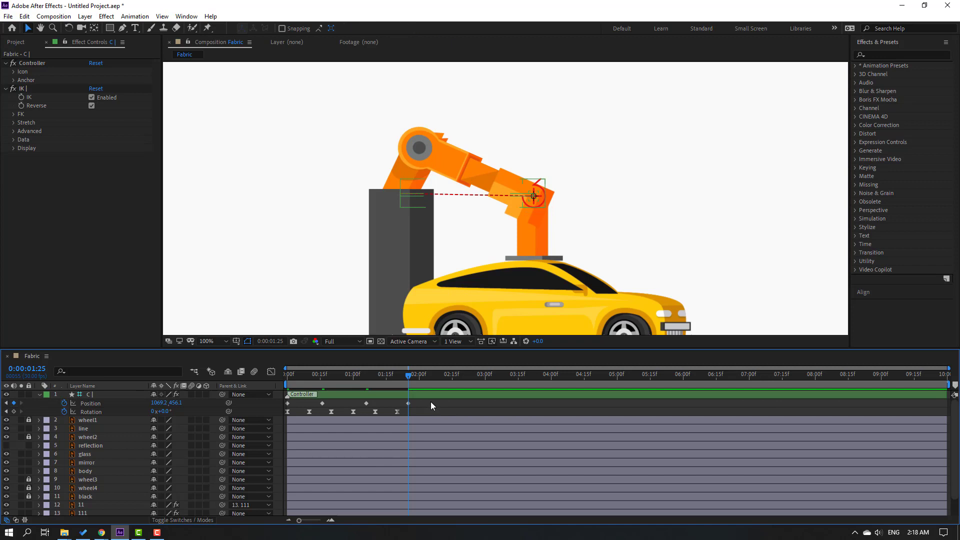
left_click_drag(431, 401, 280, 408)
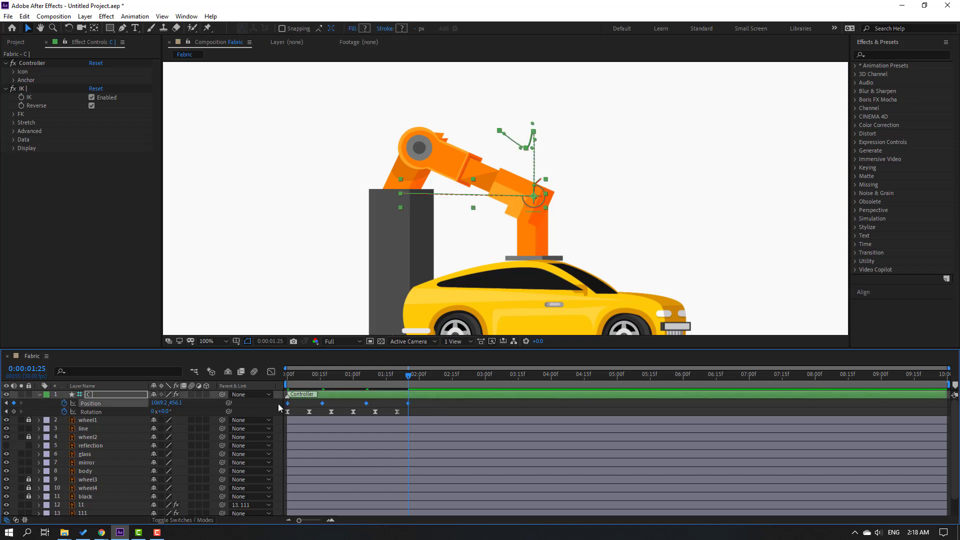
right_click(407, 407)
mouse_move(465, 394)
left_click(542, 429)
left_click(478, 412)
key("space")
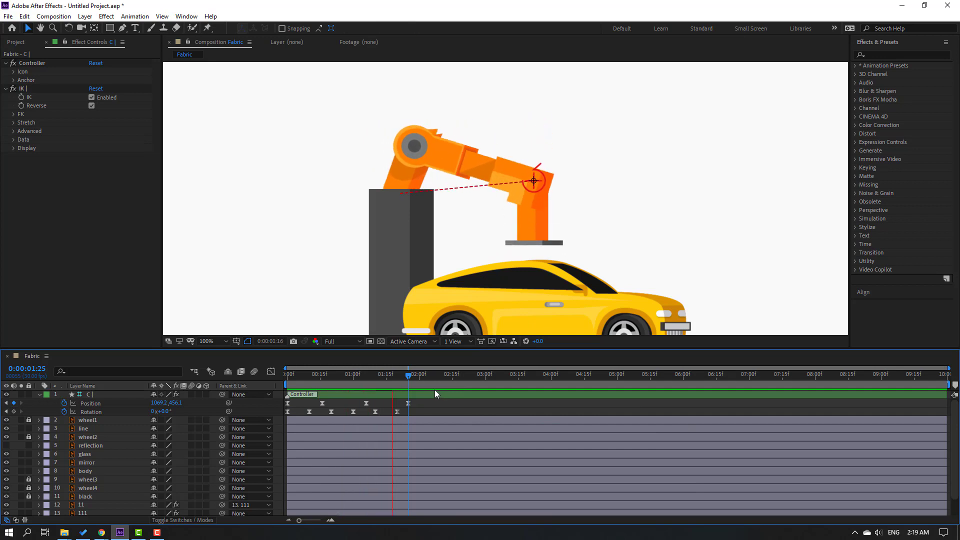
key("space")
Step: In the Graph Editor, lengthen the ease into controller C's final Position keyframe and preview
left_click(366, 403)
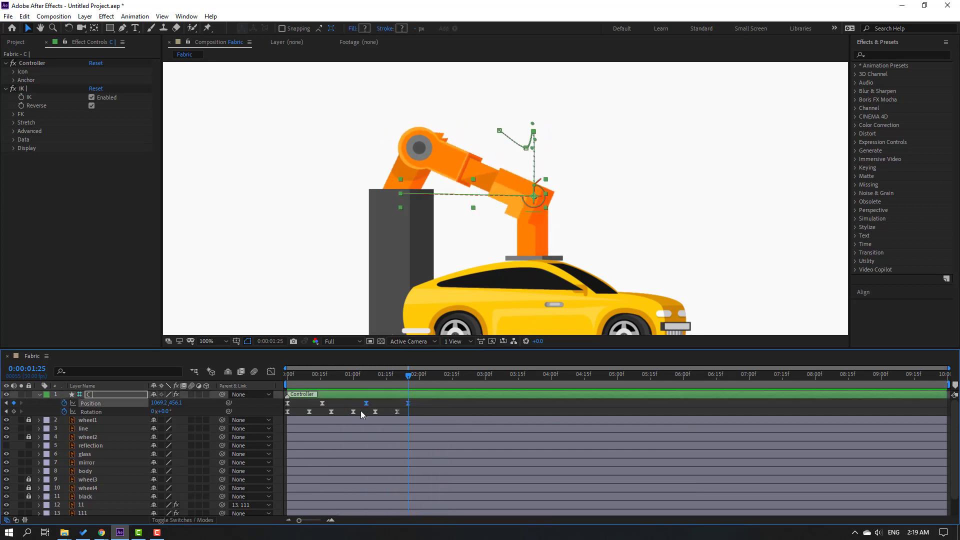
left_click(271, 371)
scroll(485, 482, "up", 2)
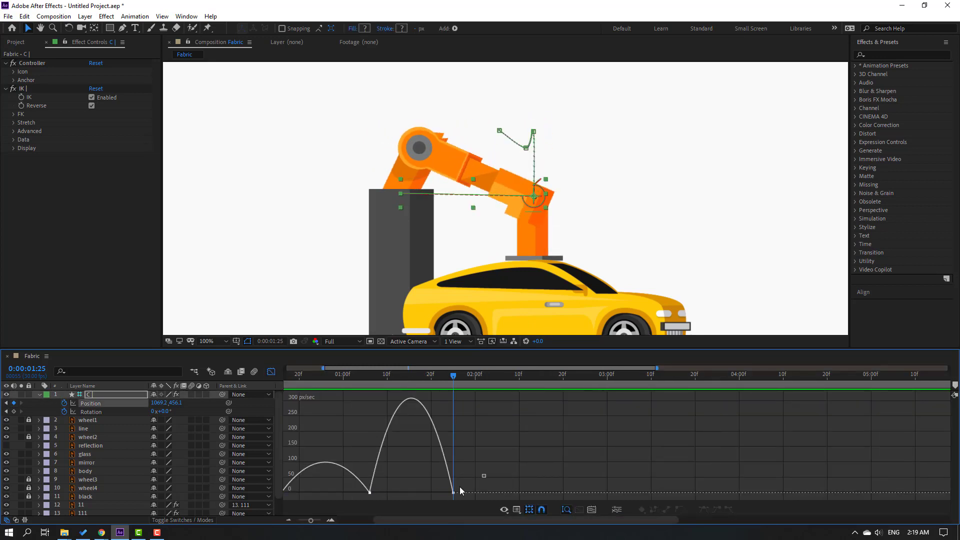
left_click_drag(439, 493, 403, 493)
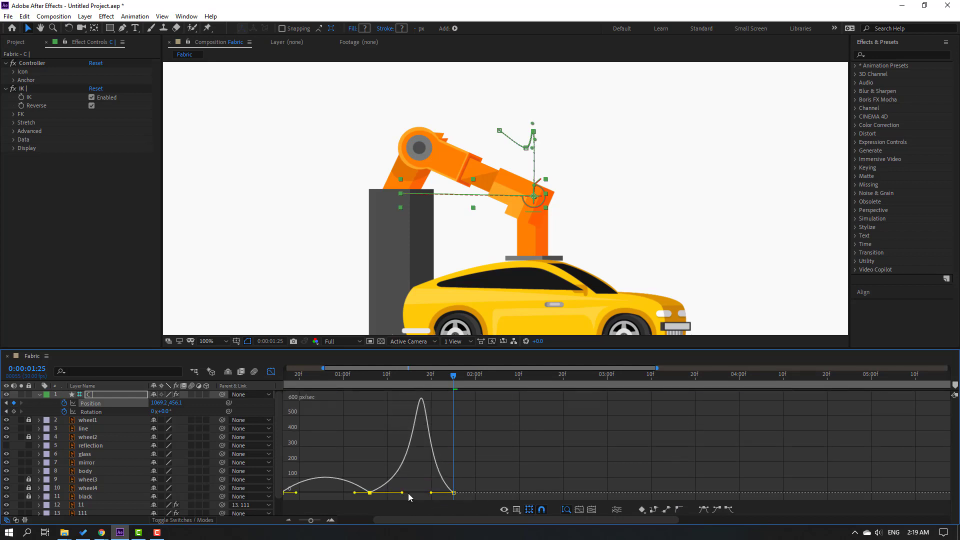
scroll(557, 479, "down", 2)
scroll(550, 473, "down", 1)
key("space")
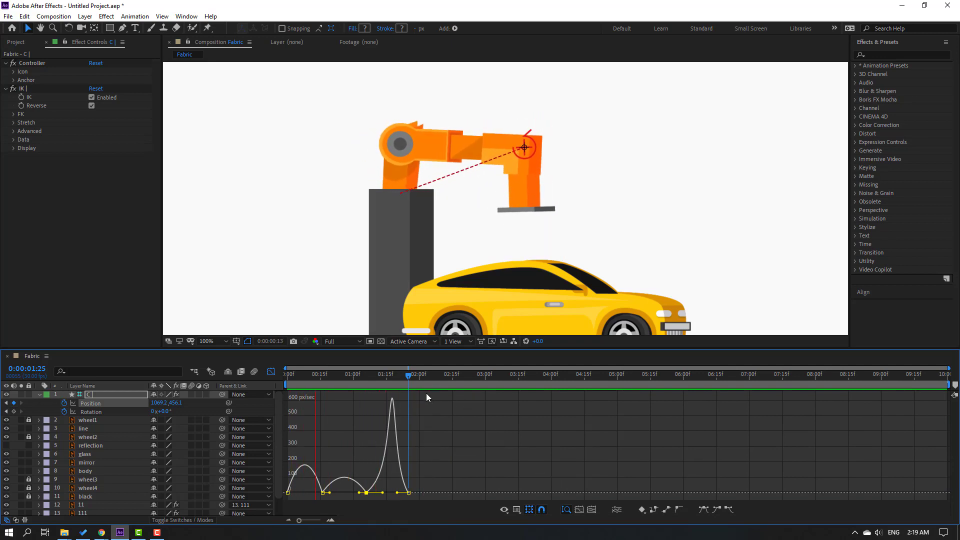
left_click_drag(409, 374, 256, 382)
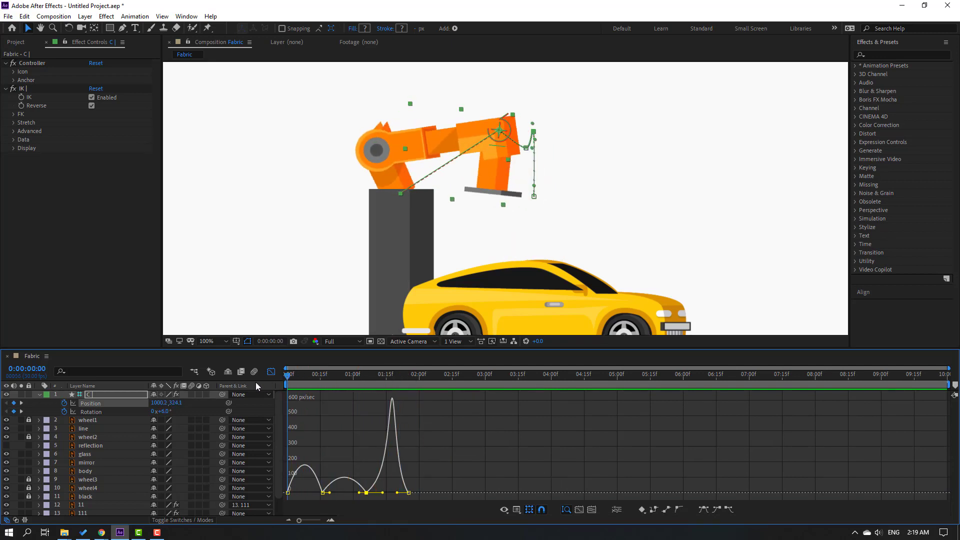
left_click(269, 373)
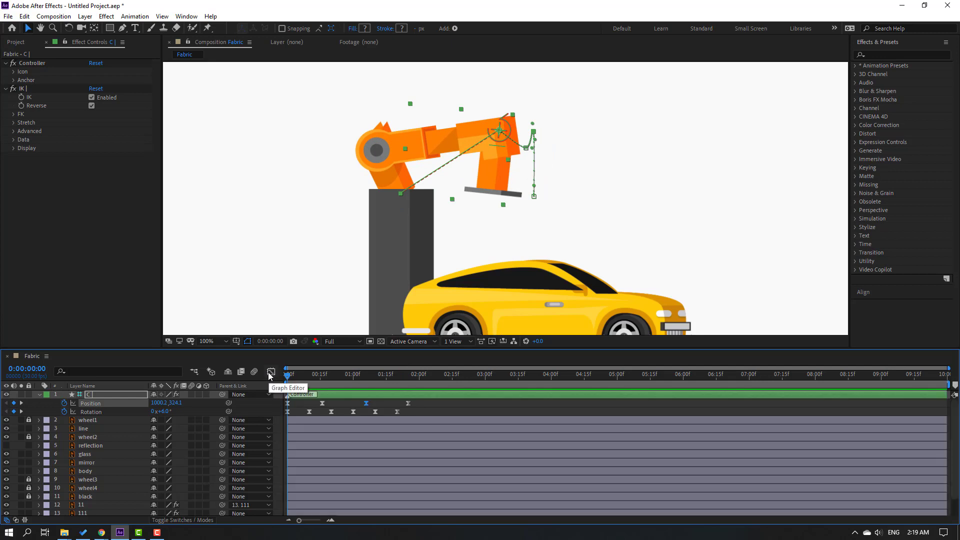
Step: Pick-whip the car body layer's Parent to controller C
left_click_drag(429, 378, 444, 378)
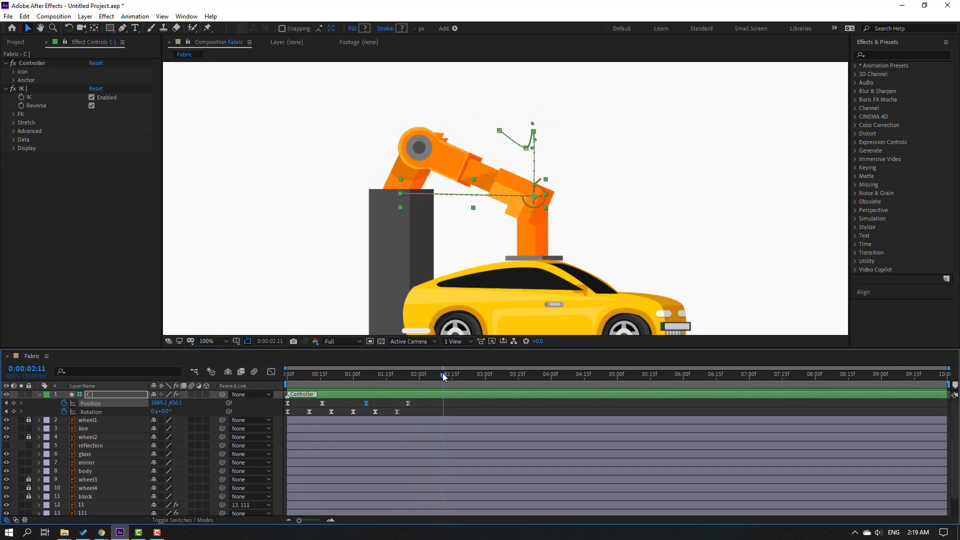
left_click(83, 472)
left_click_drag(629, 225, 617, 169)
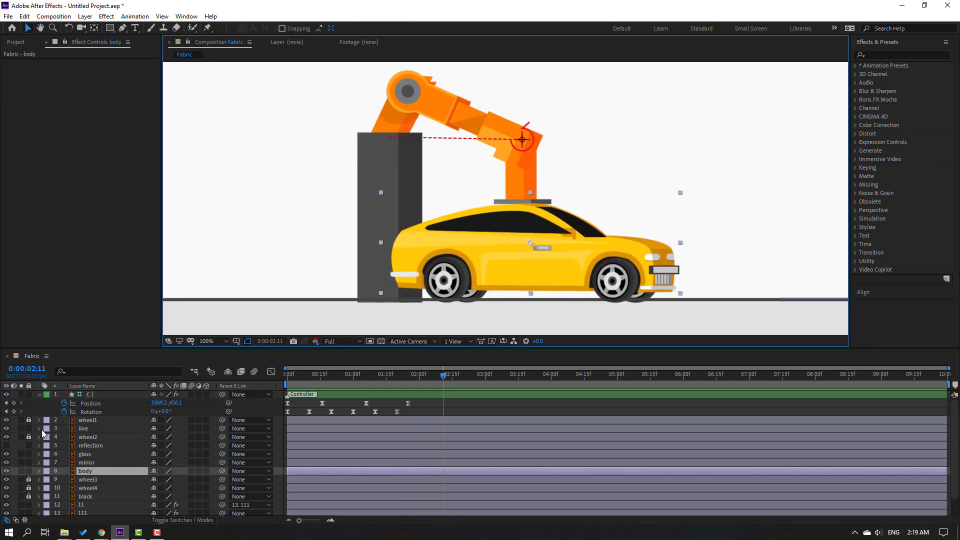
left_click(21, 470)
left_click(21, 470)
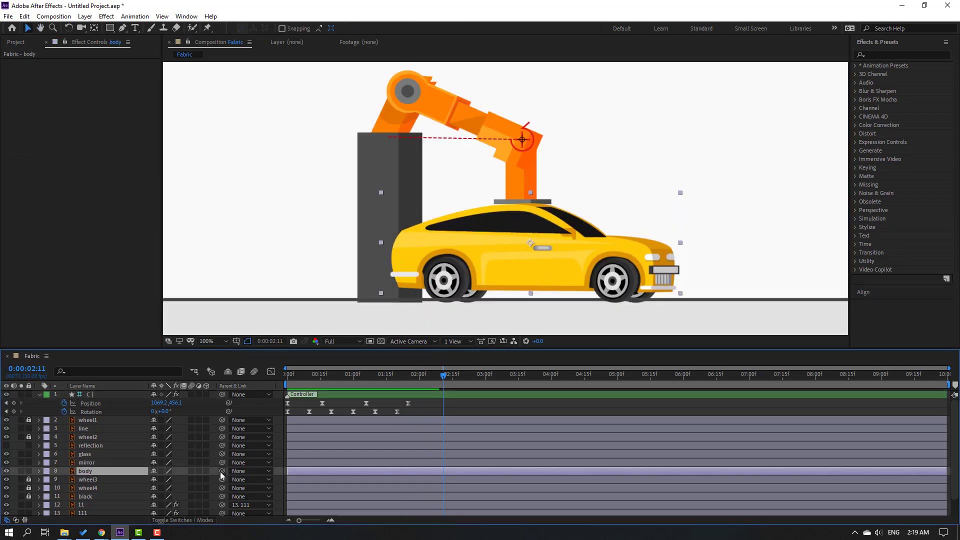
left_click_drag(200, 471, 88, 395)
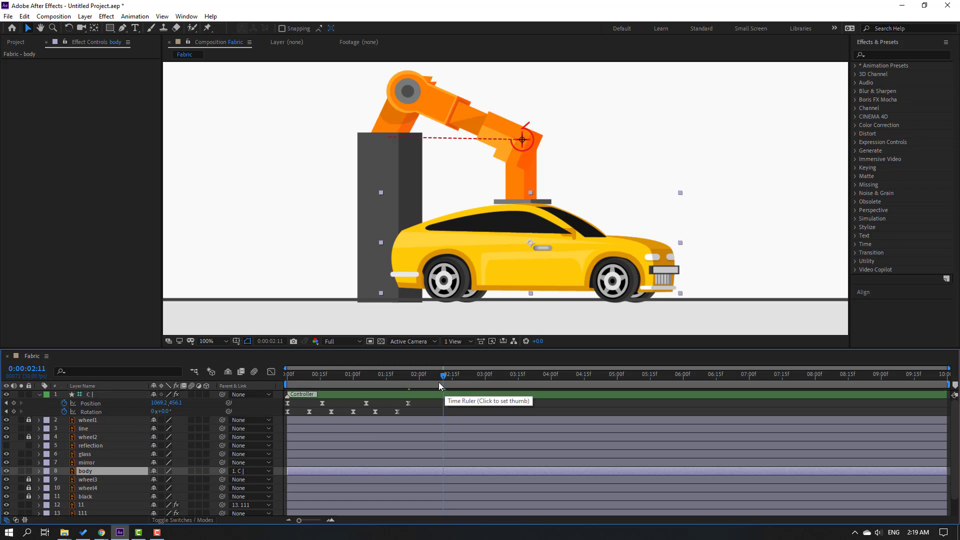
Step: Preview the body lifting with the arm and show its Position at the landing moment
left_click(433, 377)
left_click_drag(429, 376, 288, 380)
key("space")
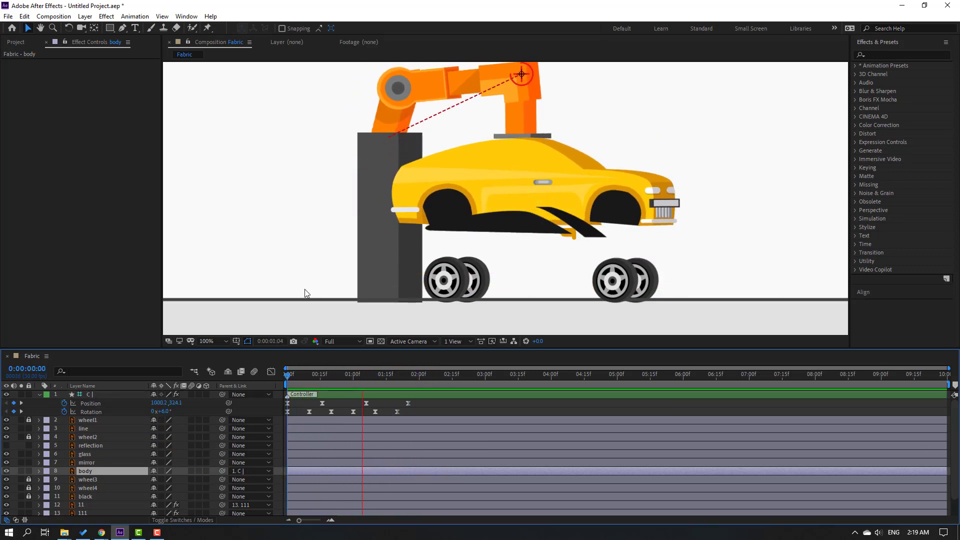
left_click_drag(390, 376, 406, 375)
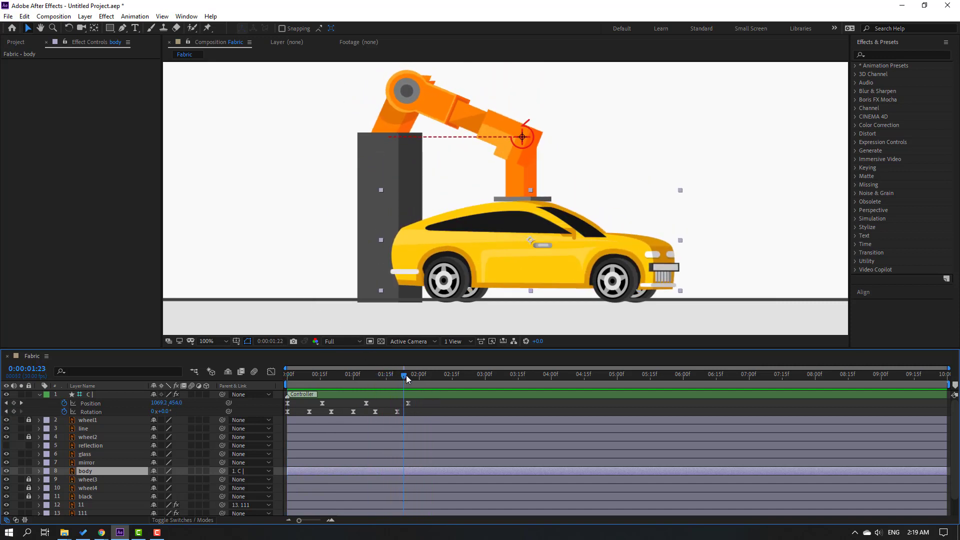
key("p")
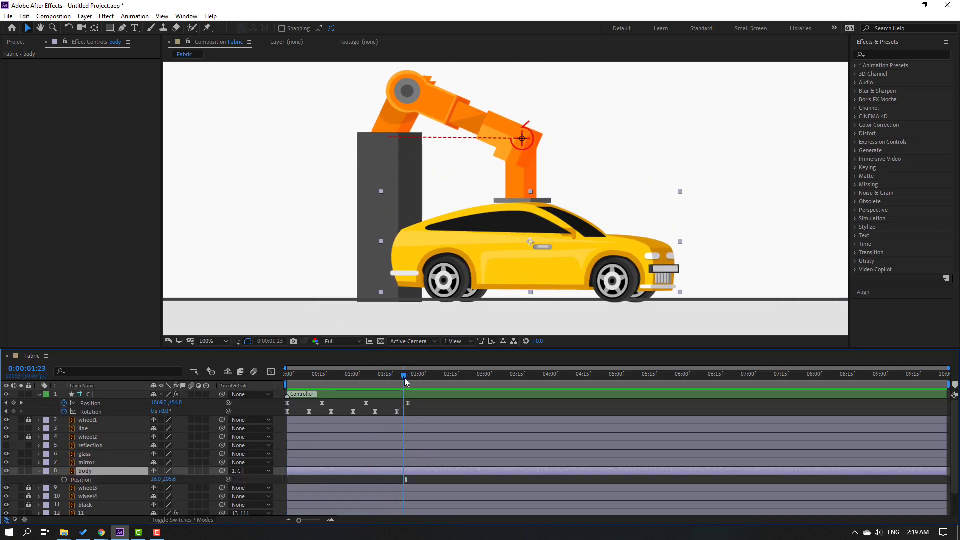
Step: Key the car body's Position, nudging it down, up, down and up over successive frames, then preview
left_click(65, 481)
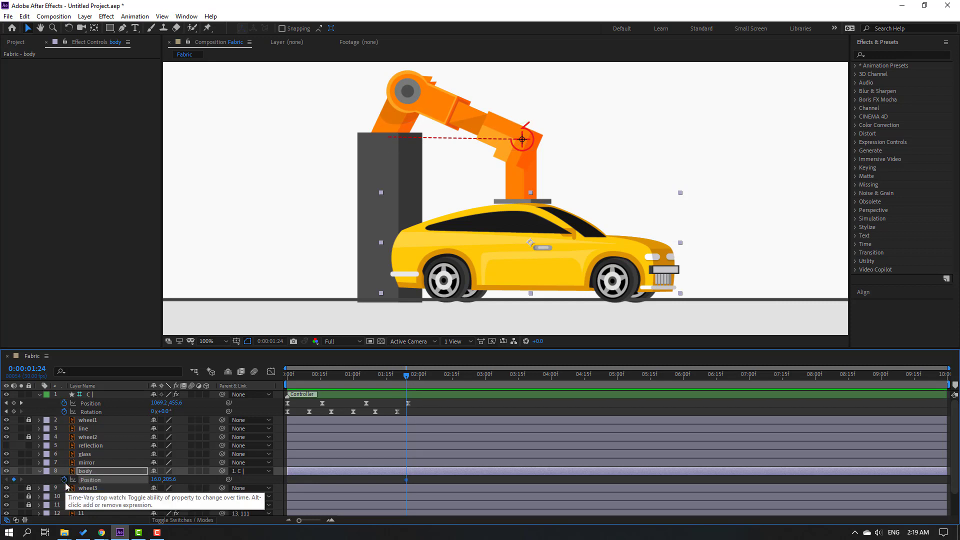
key("Page_Down")
key("Page_Down")
key("Page_Down")
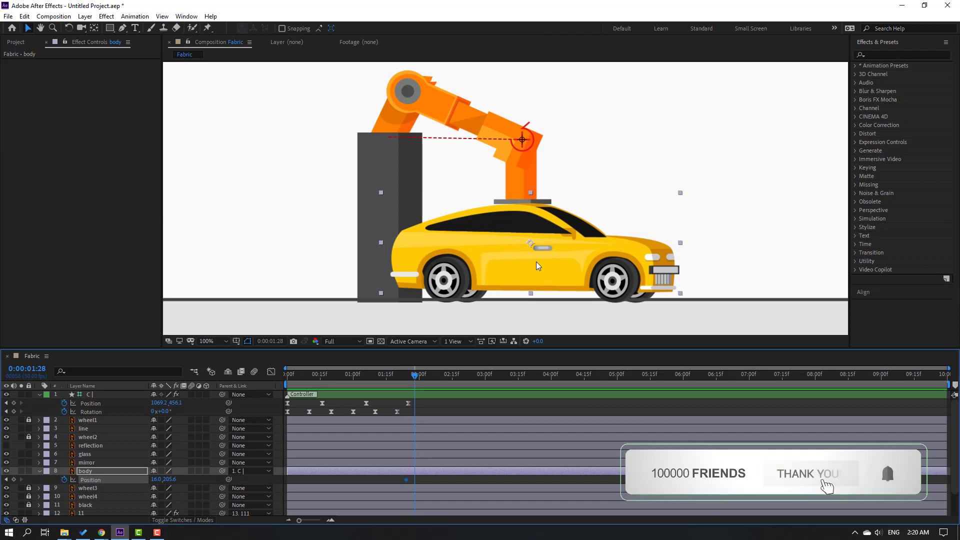
key("Page_Down")
scroll(536, 262, "down", 2)
left_click_drag(551, 252, 549, 256)
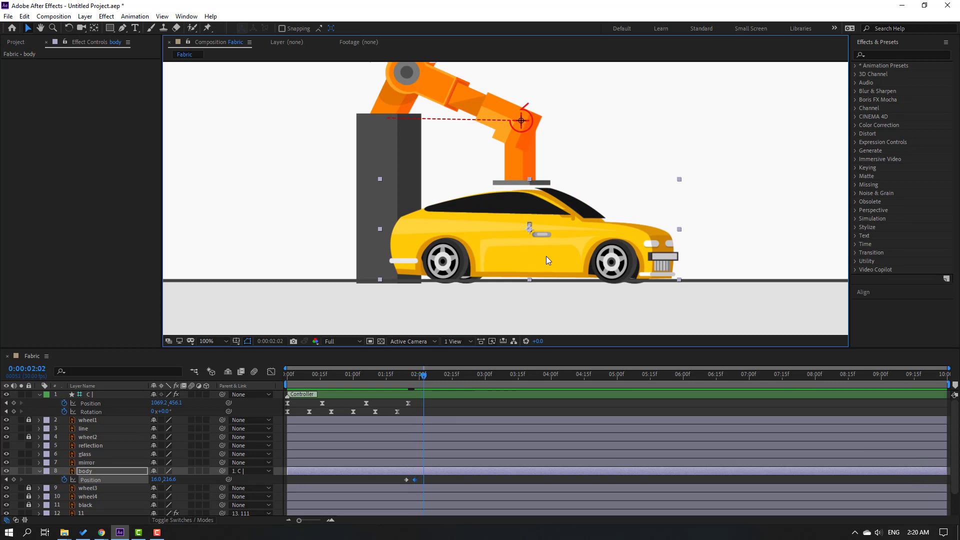
key("shift+Up")
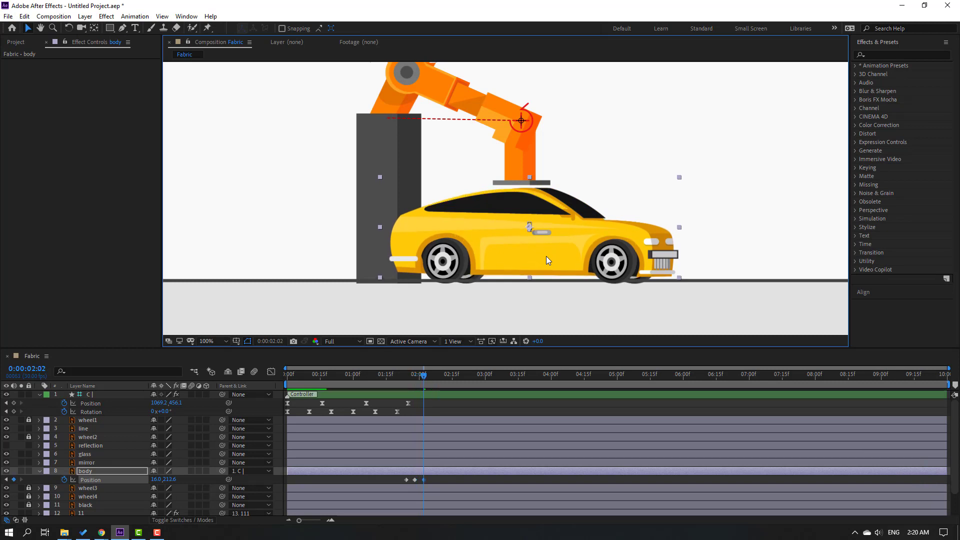
key("Up")
key("Up")
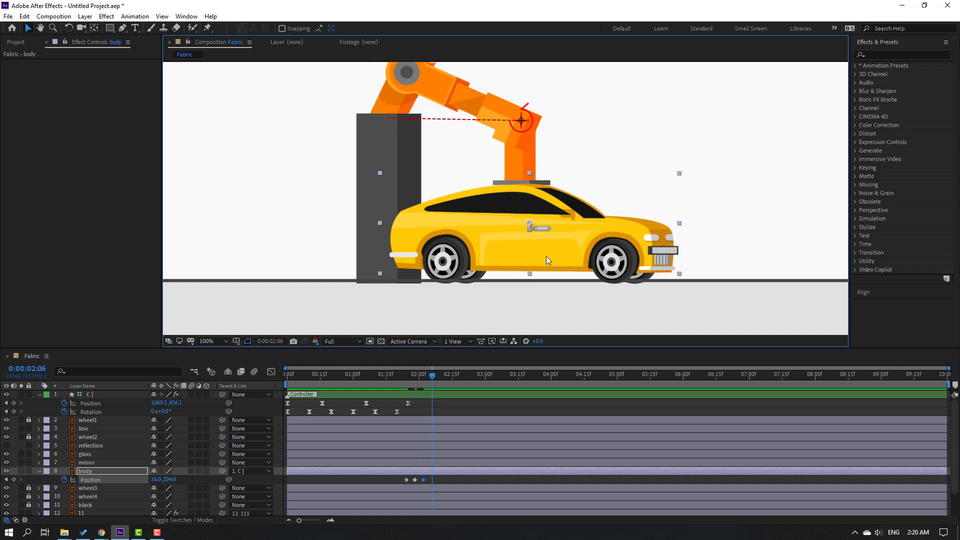
key("Down")
key("Down")
key("Down")
key("Down")
key("Down")
key("Down")
key("Down")
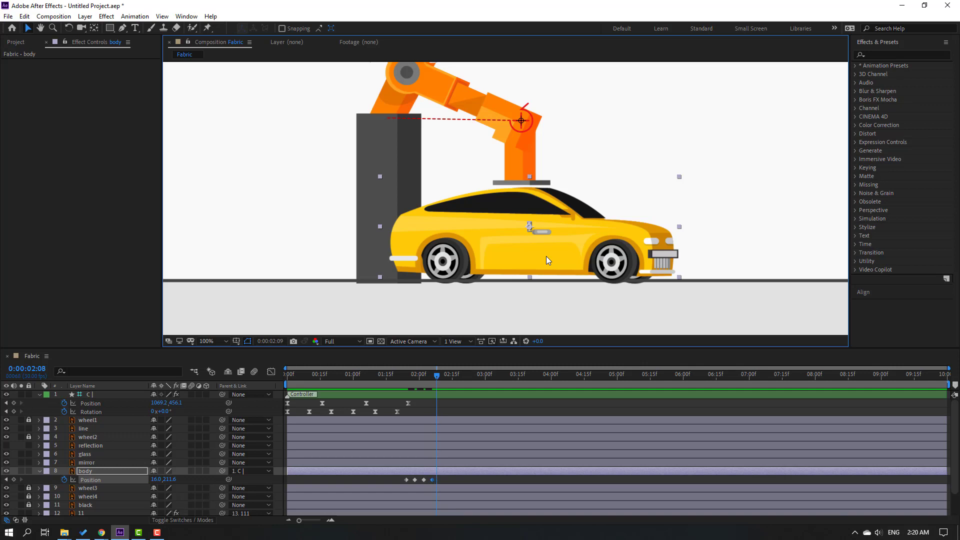
key("Up")
key("Up")
key("Up")
key("Up")
key("Up")
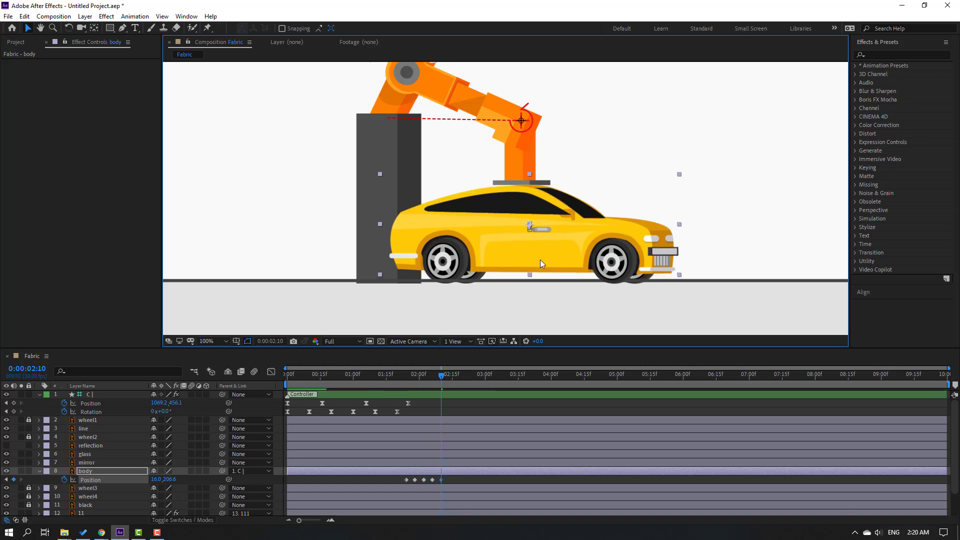
key("space")
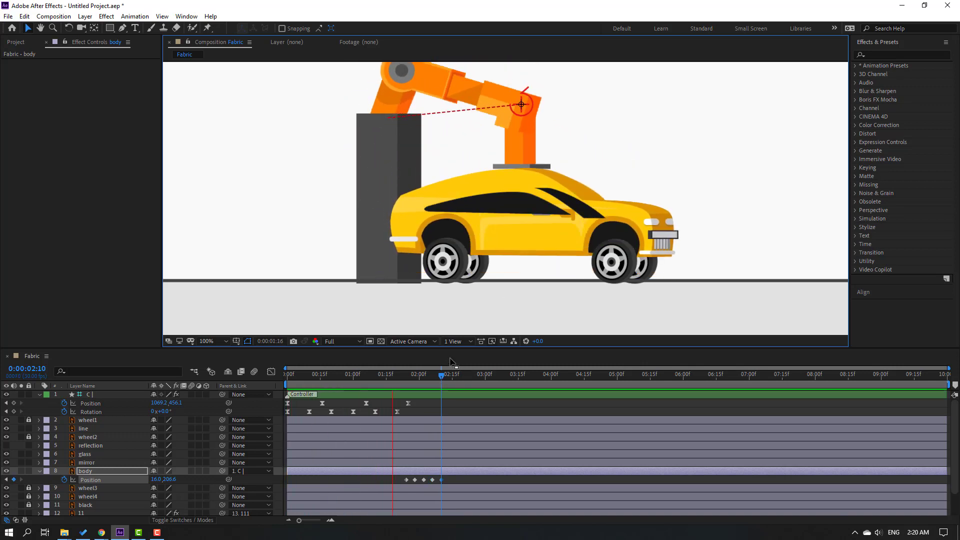
Step: Apply Easy Ease to the body Position keyframes and stretch them over more time
left_click_drag(452, 478, 406, 481)
right_click(407, 481)
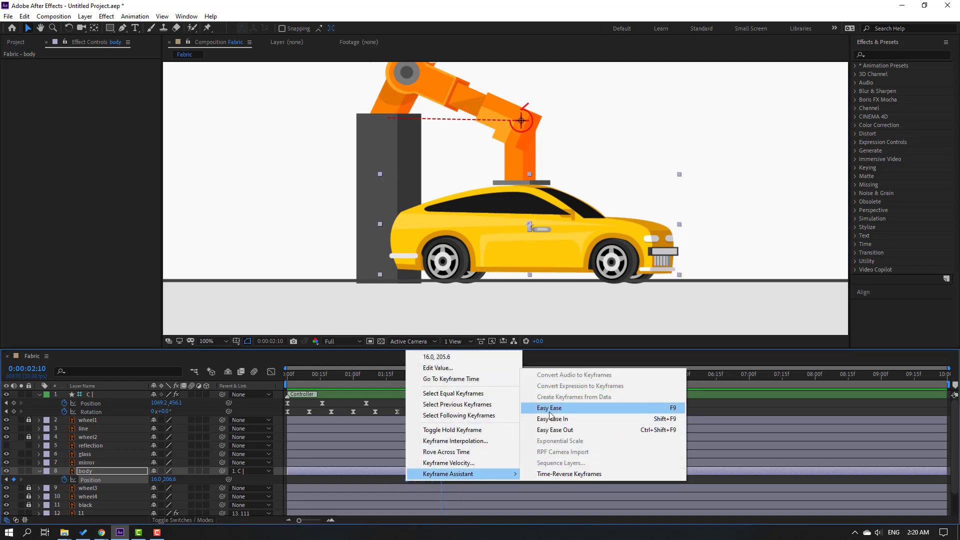
left_click(550, 408)
left_click_drag(401, 383, 380, 380)
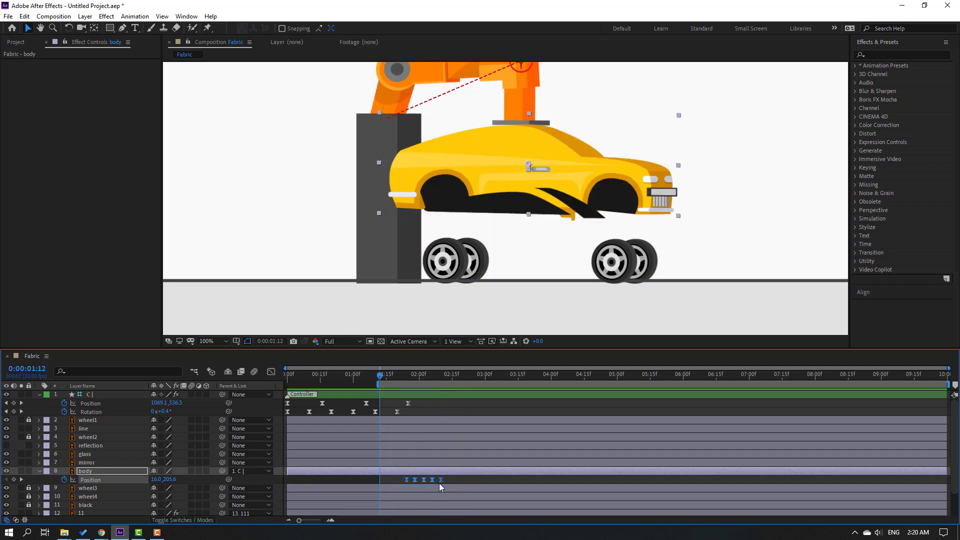
left_click_drag(440, 480, 478, 479)
key("space")
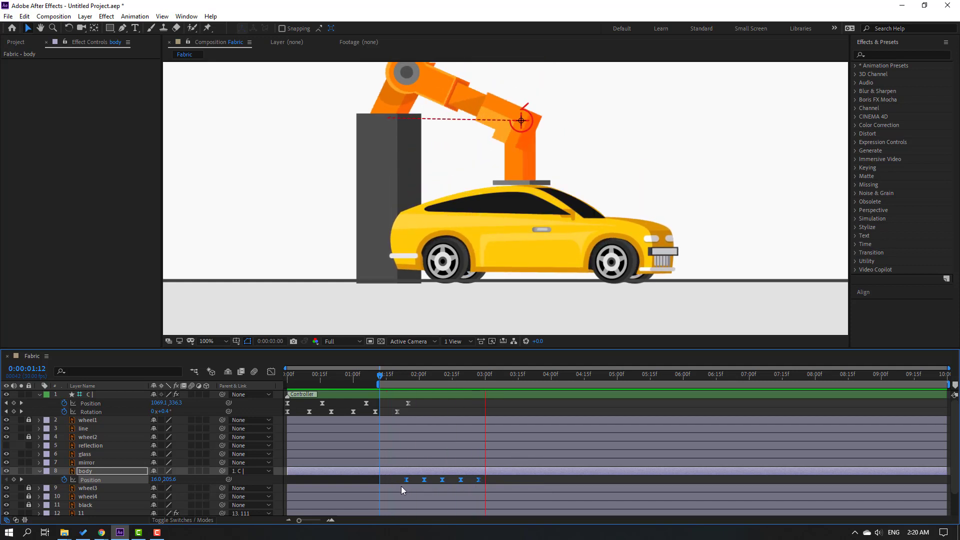
Step: Shift the body bounce keyframes so they begin at 1:20 when the body lands
left_click_drag(405, 481, 391, 479)
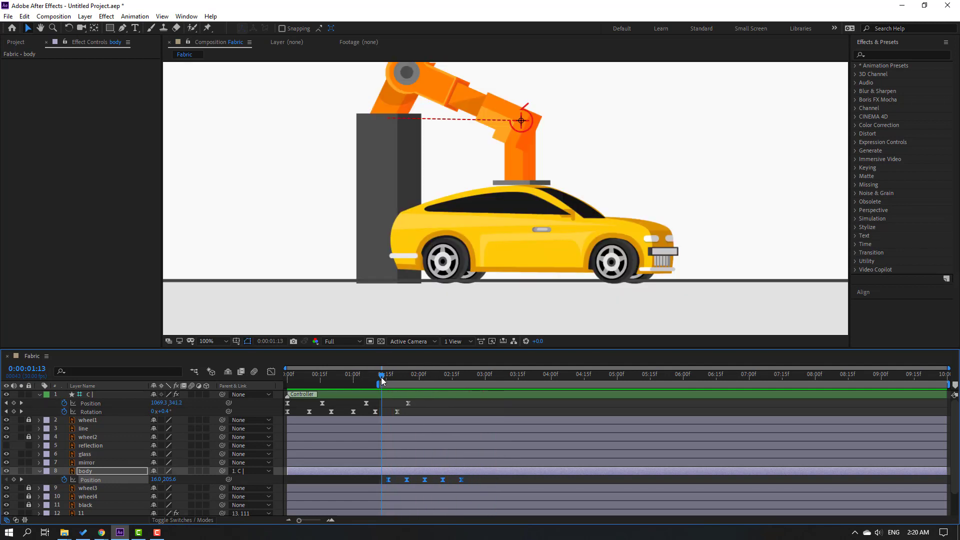
mouse_move(381, 376)
left_mouse_down()
mouse_move(400, 381)
mouse_move(388, 379)
left_mouse_up()
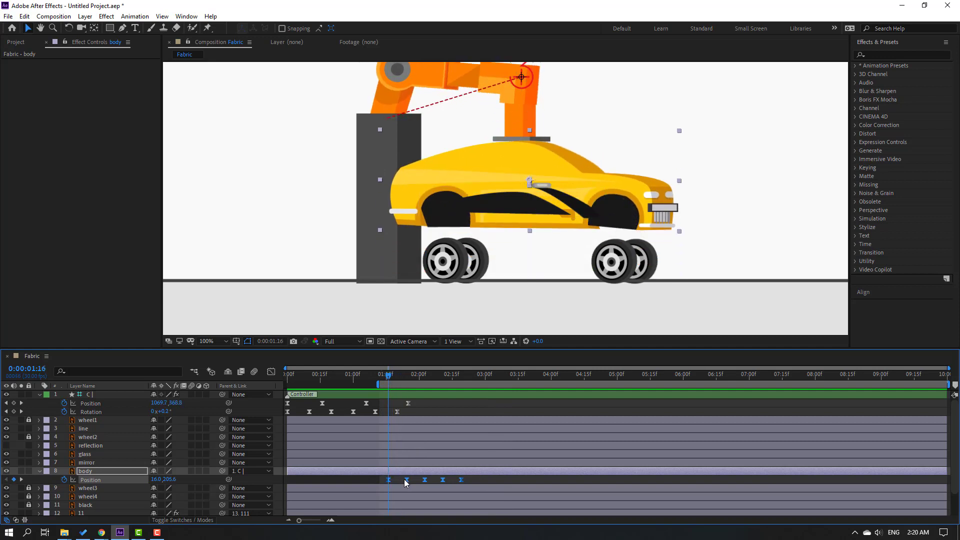
left_click_drag(405, 479, 416, 451)
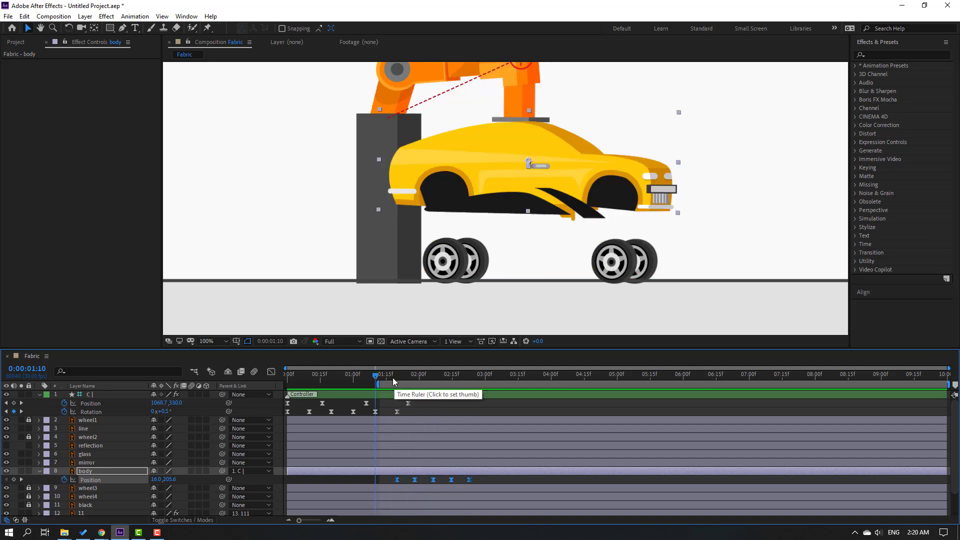
left_click_drag(392, 377, 397, 377)
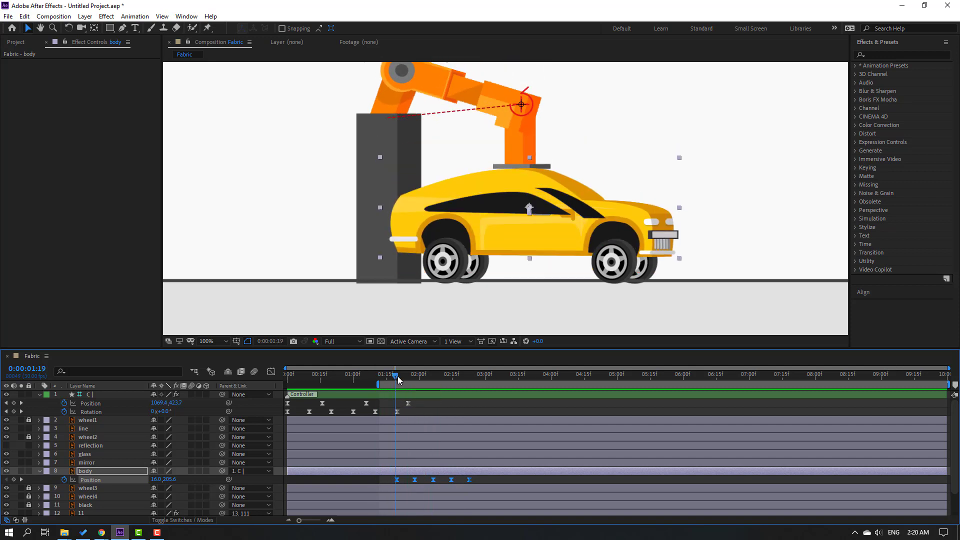
left_click(90, 472)
Step: Start body Rotation keyframes at 1:20, tilting it 0.8° and then 1° around 1:28
key("shift+r")
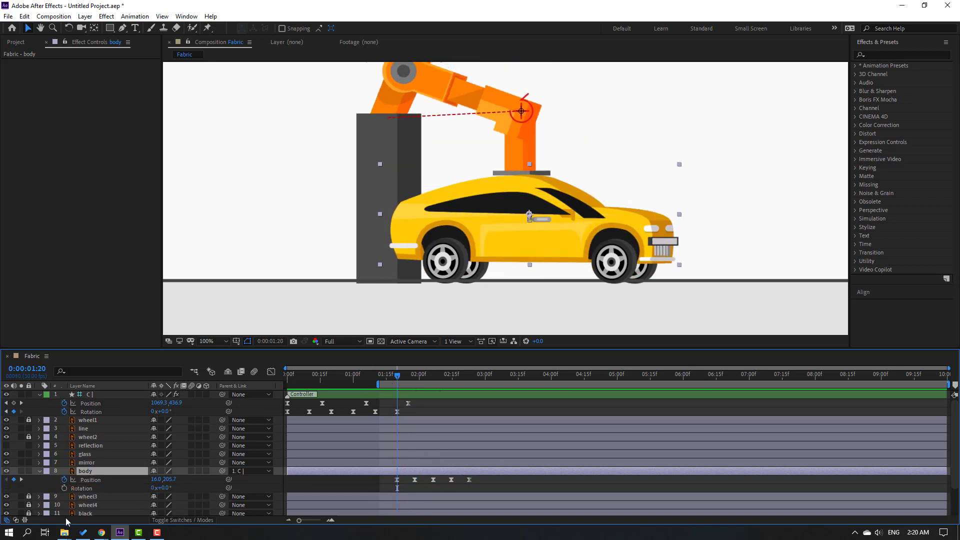
left_click(64, 488)
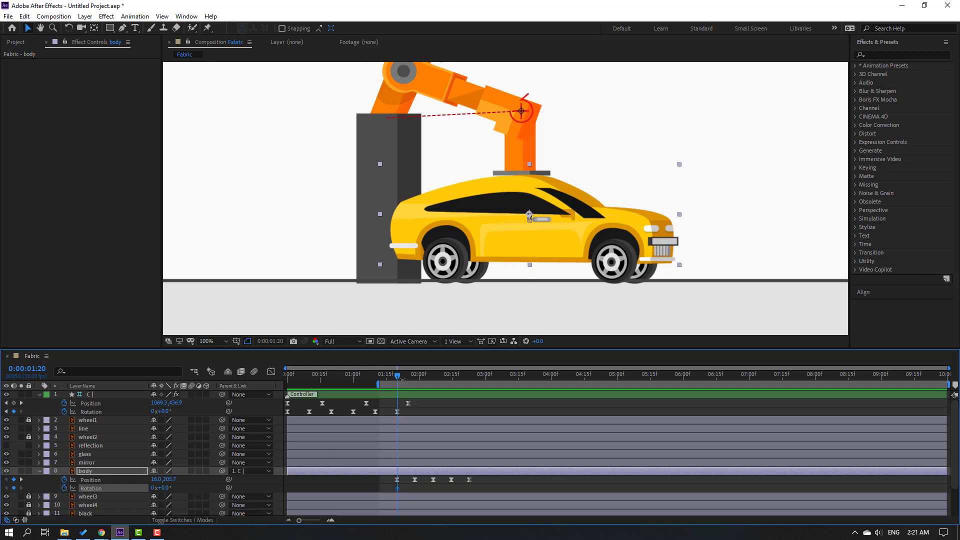
left_click_drag(403, 381, 418, 383)
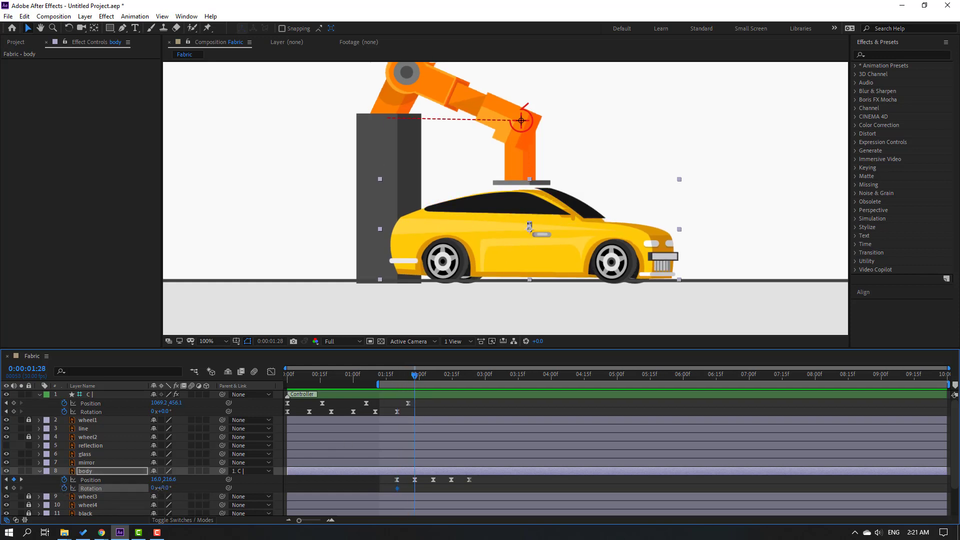
left_click(164, 488)
type("0.8")
key("Return")
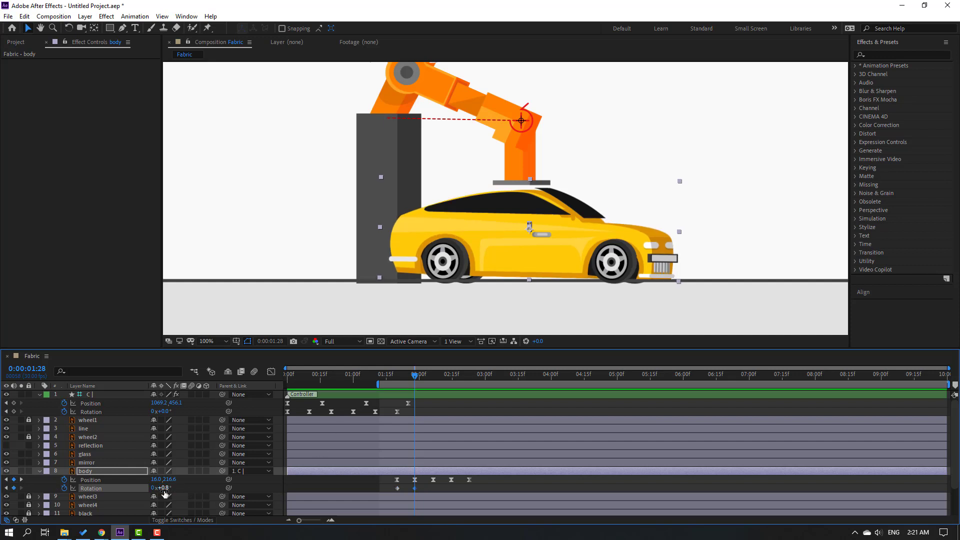
type("1")
key("Return")
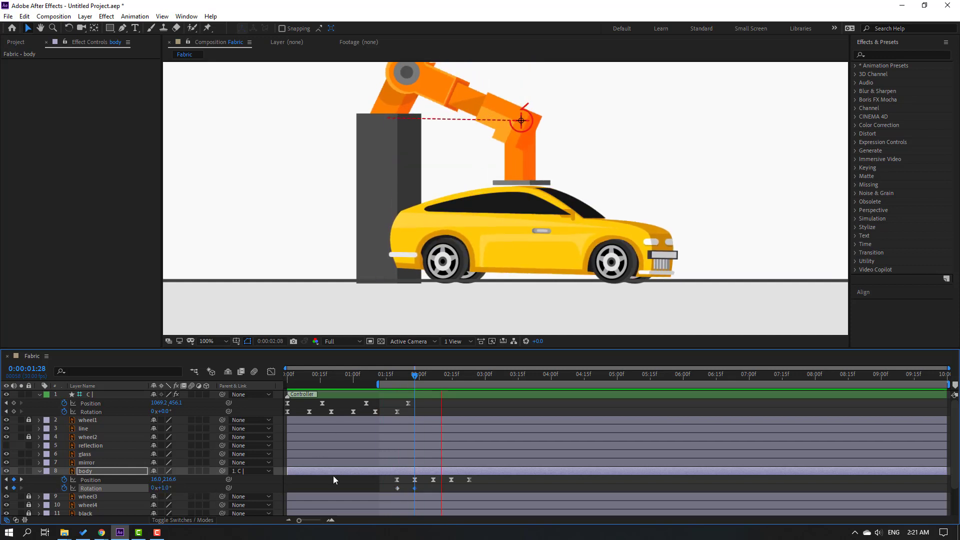
Step: Key the body's rotation at -1° at 2:06, 0.5° at 2:14 and 0° at 2:23
left_click(396, 377)
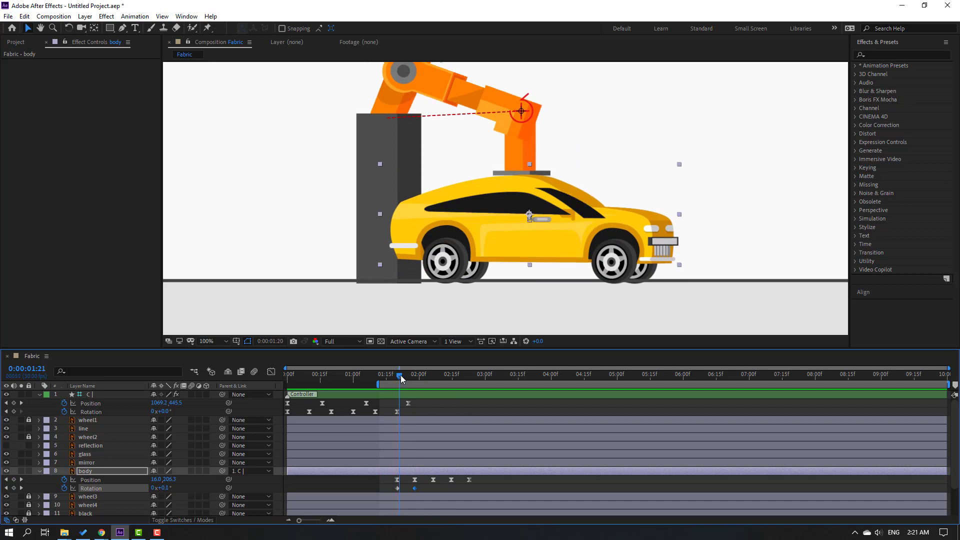
left_click_drag(397, 379, 433, 378)
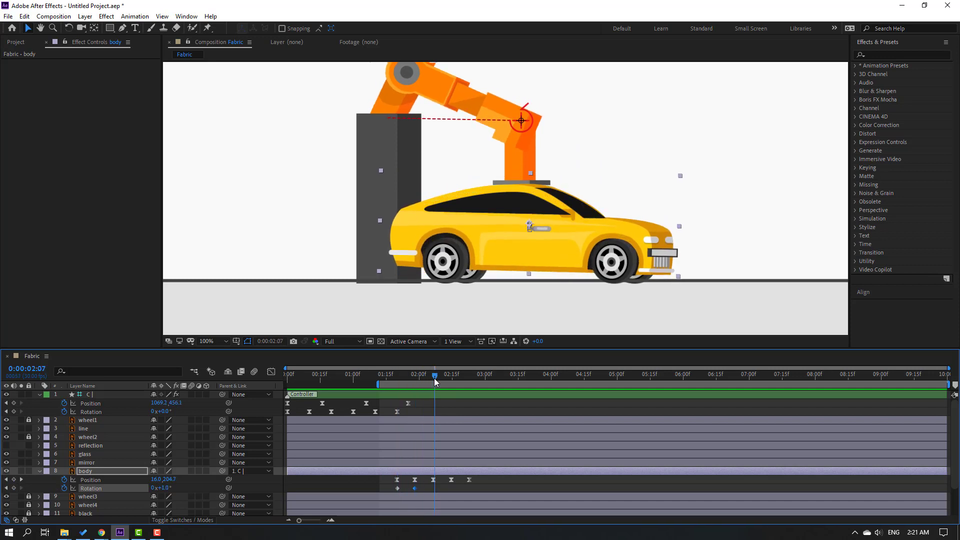
left_click(179, 491)
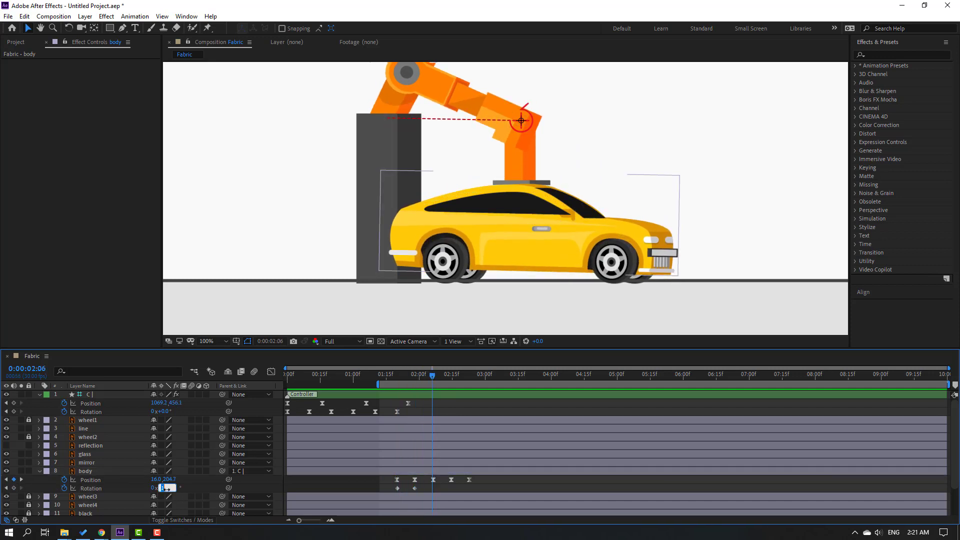
left_click_drag(166, 489, 168, 493)
left_click_drag(439, 383, 451, 380)
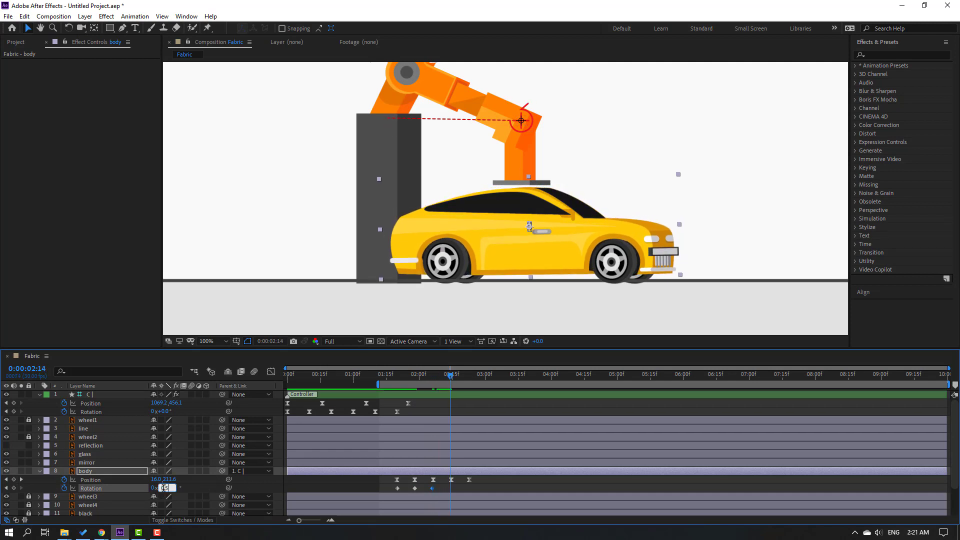
key("Return")
left_click_drag(450, 378, 473, 384)
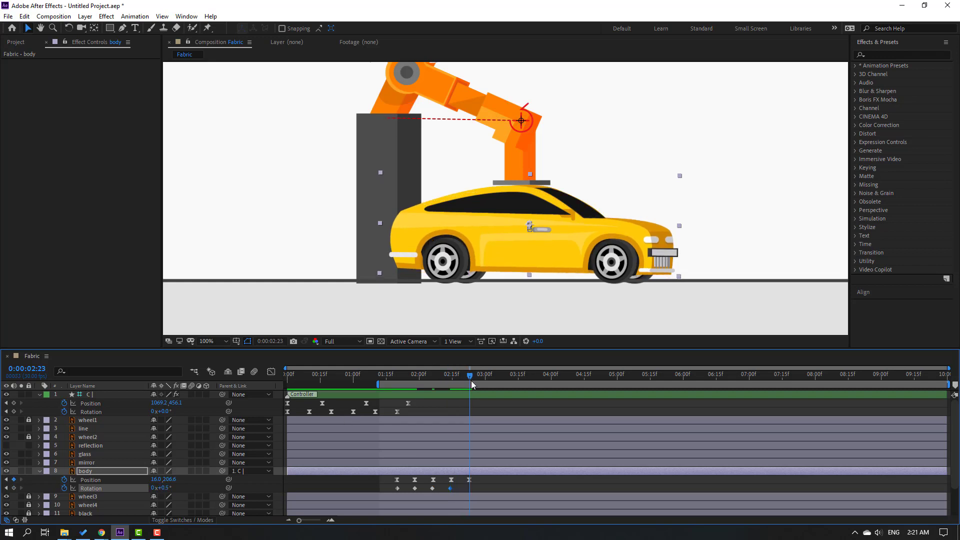
left_click(165, 488)
type("0")
key("Return")
Step: Apply Easy Ease to all five of the body's rotation keyframes
left_click_drag(486, 486, 391, 491)
right_click(396, 488)
mouse_move(439, 481)
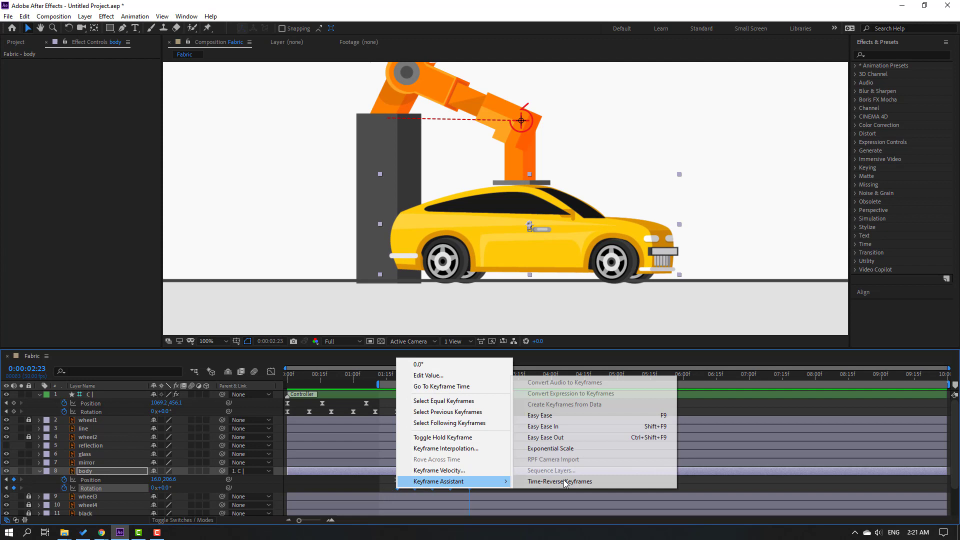
left_click(557, 417)
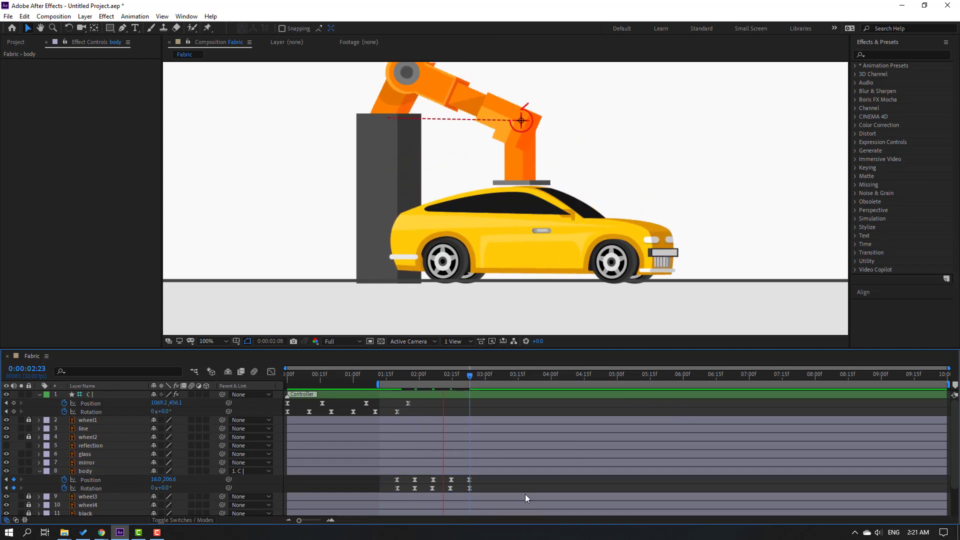
scroll(280, 251, "down", 2)
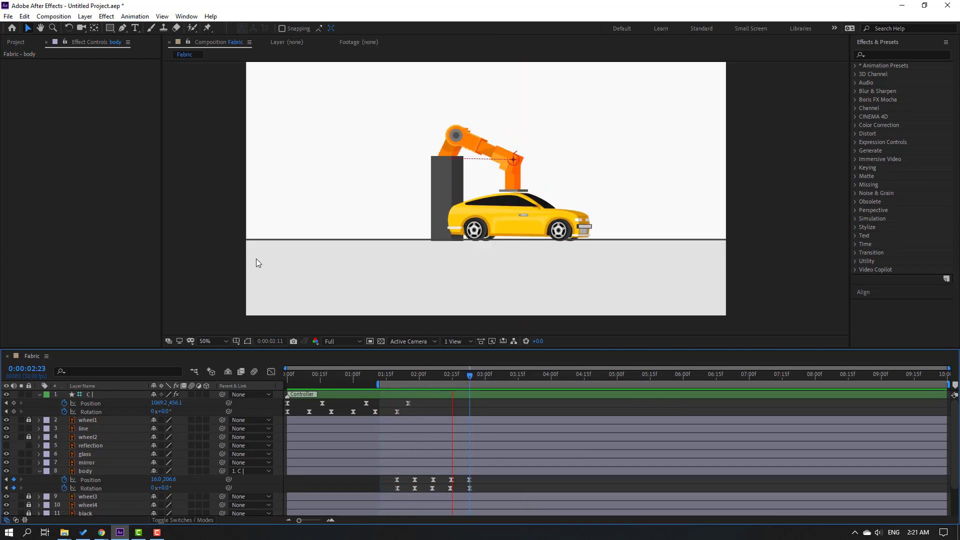
Step: Add Position and Rotation hold keyframes on controller C at 2:06
left_click(432, 374)
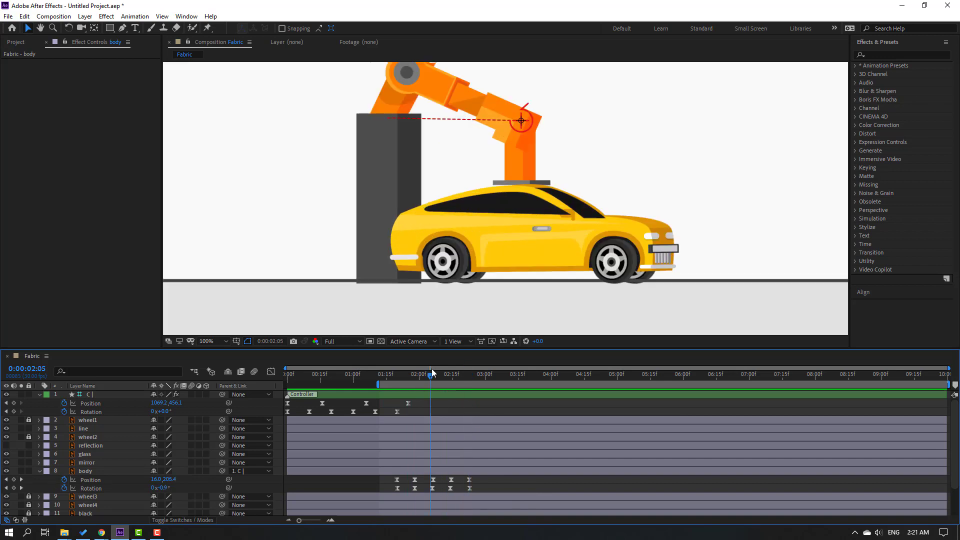
left_click(432, 373)
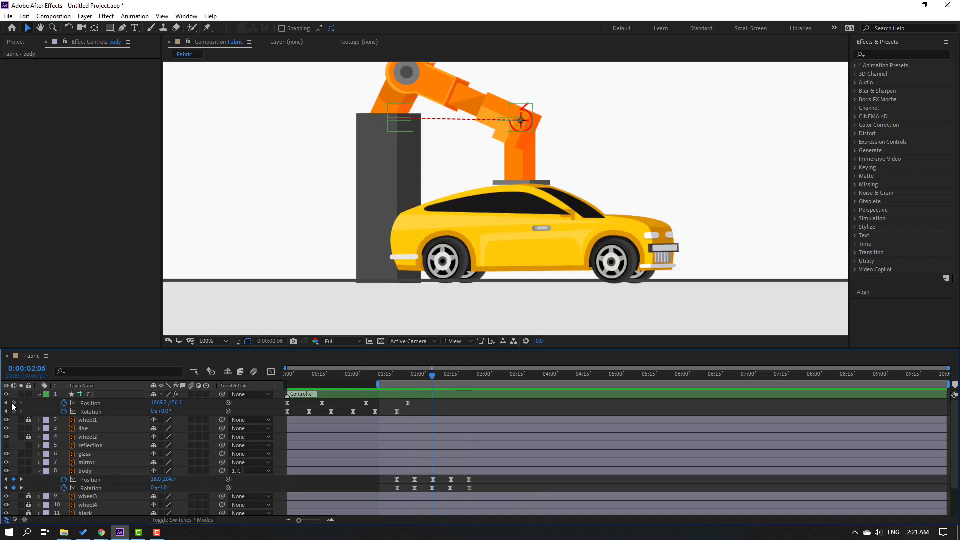
left_click(13, 403)
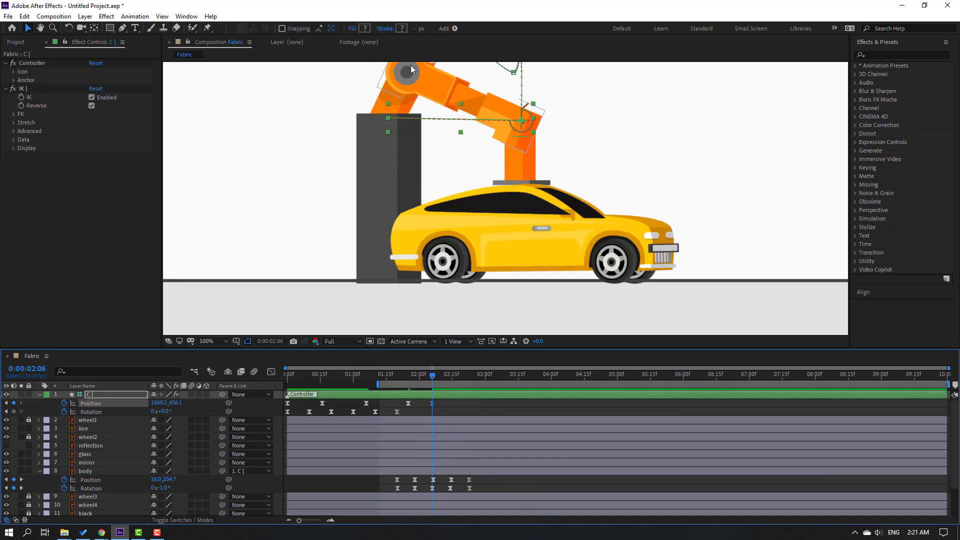
left_click(14, 412)
Step: Paste controller C's starting Position and Rotation keyframes at 2:22
left_click_drag(448, 380, 468, 381)
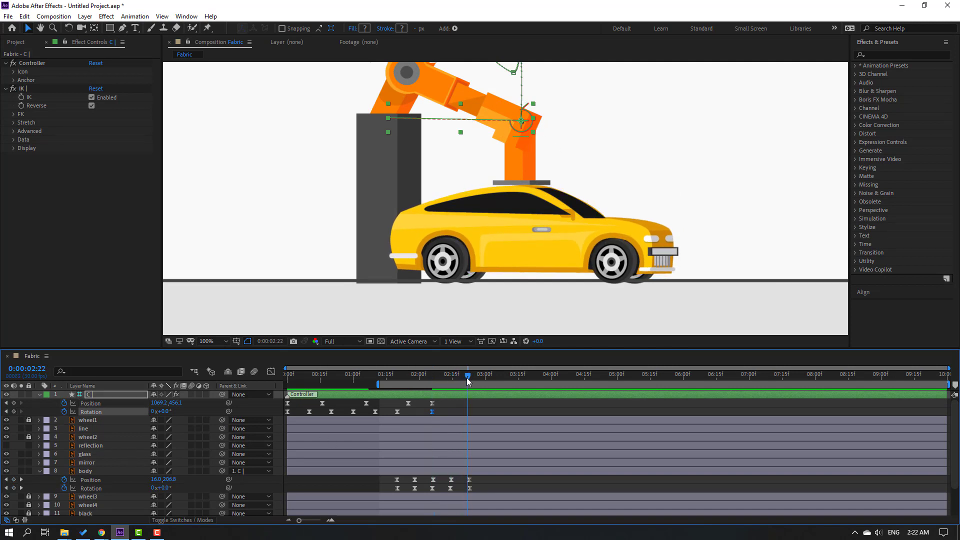
scroll(511, 205, "down", 2)
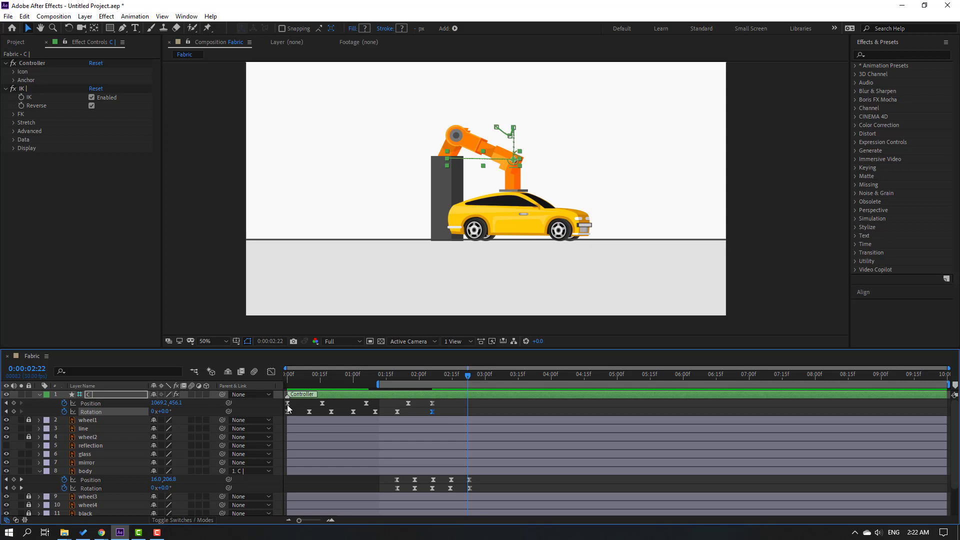
left_click(288, 404)
key("ctrl+v")
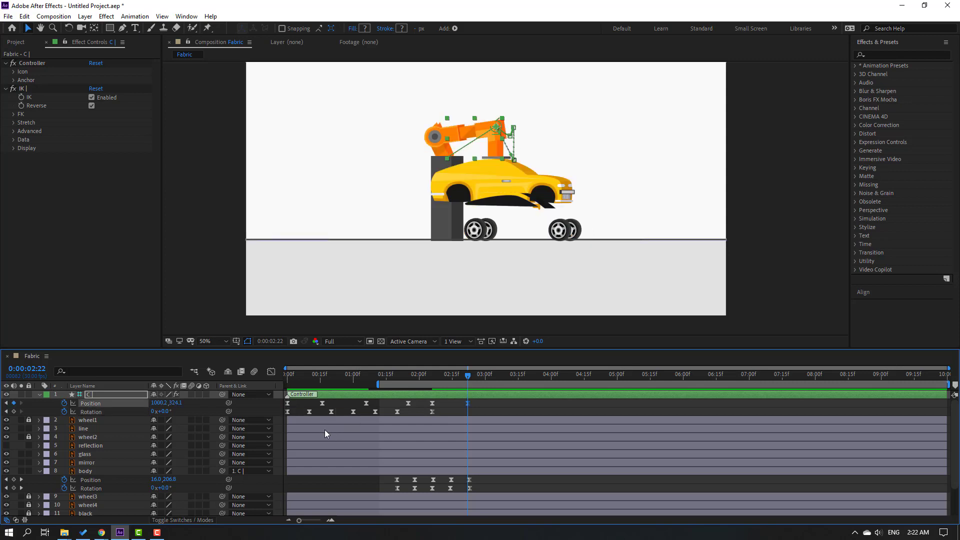
left_click(289, 411)
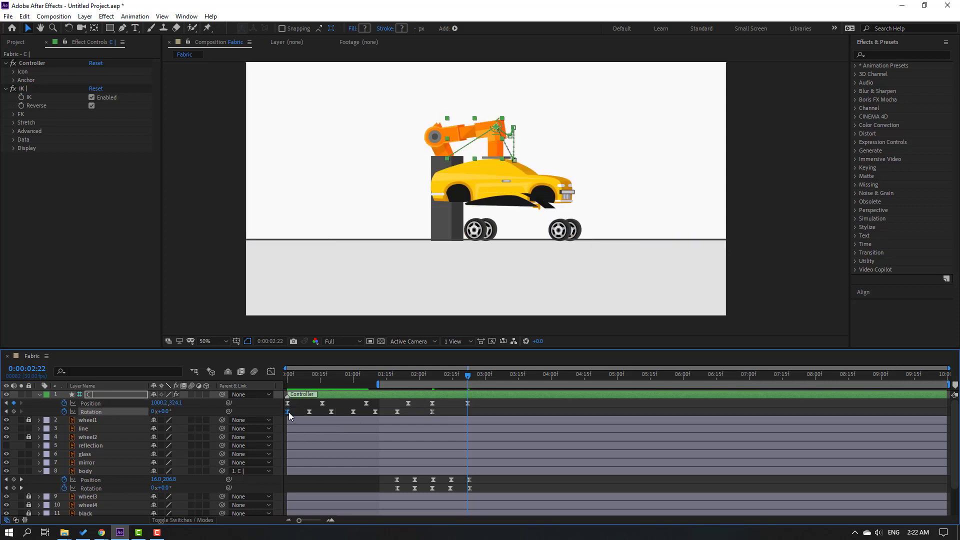
key("ctrl+v")
left_click_drag(468, 376, 433, 383)
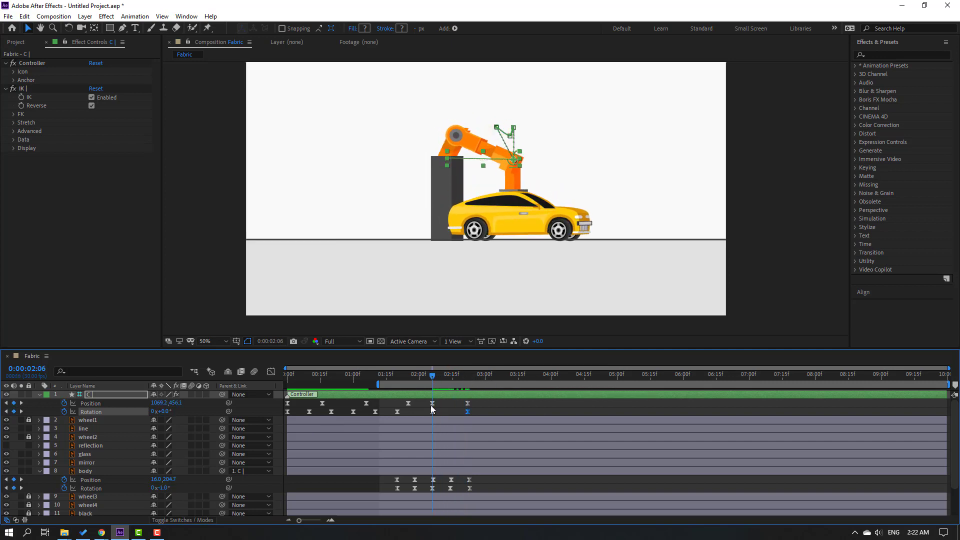
Step: Split the car body layer at 2:06 with Edit > Split Layer
left_click(440, 404)
left_click(85, 471)
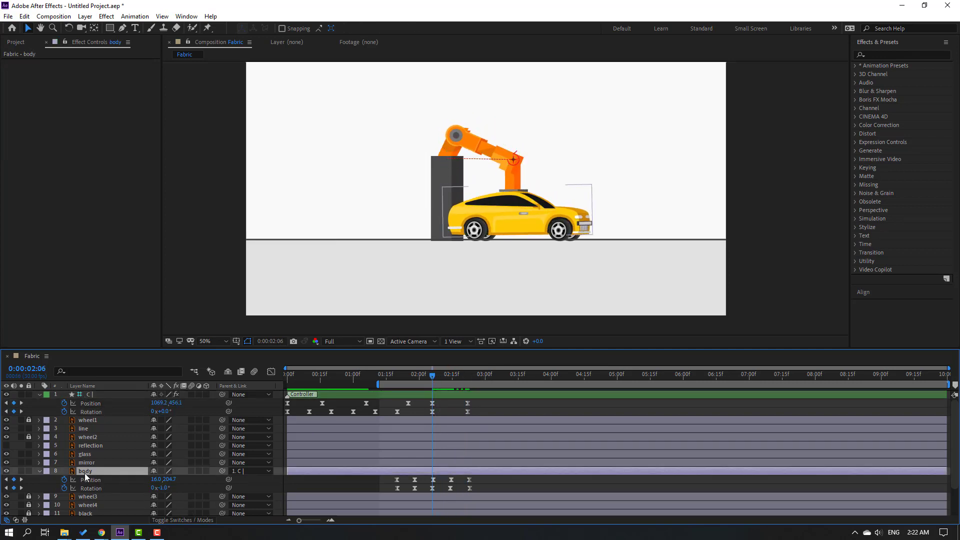
left_click(24, 16)
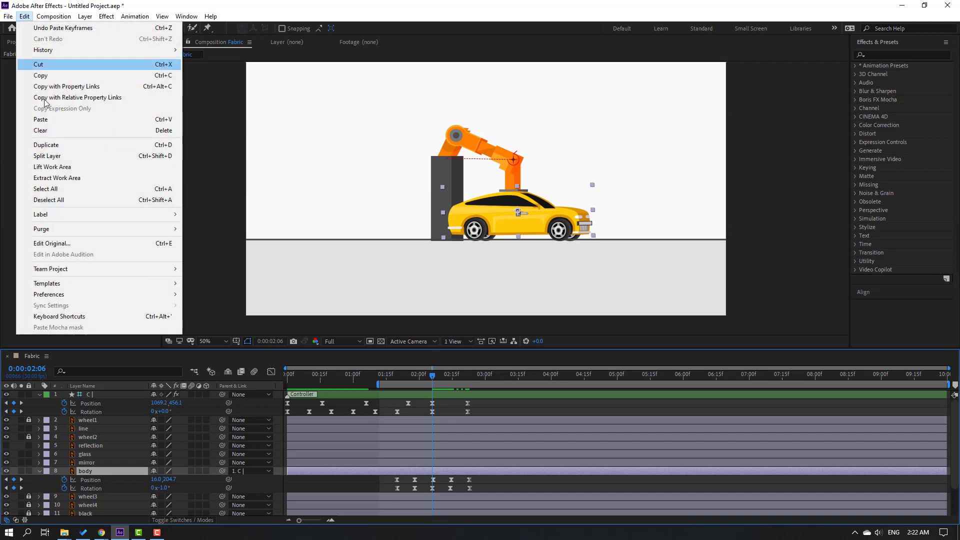
left_click(76, 155)
Step: Set body 2's Parent to None so it stops following the arm
left_click(242, 472)
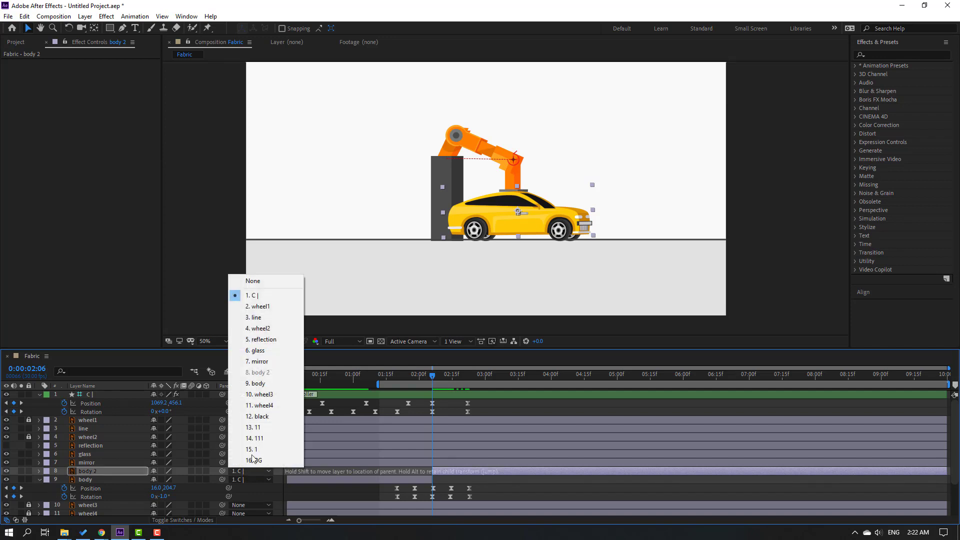
left_click(253, 282)
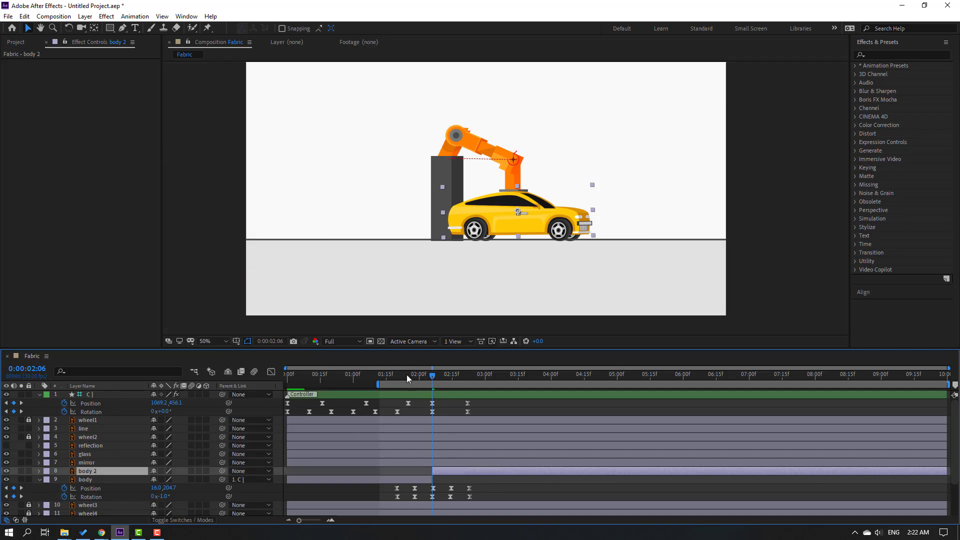
left_click_drag(406, 374, 468, 378)
Step: Nudge the arm's target up and right and set the gripper rotation to -10°
scroll(506, 172, "up", 2)
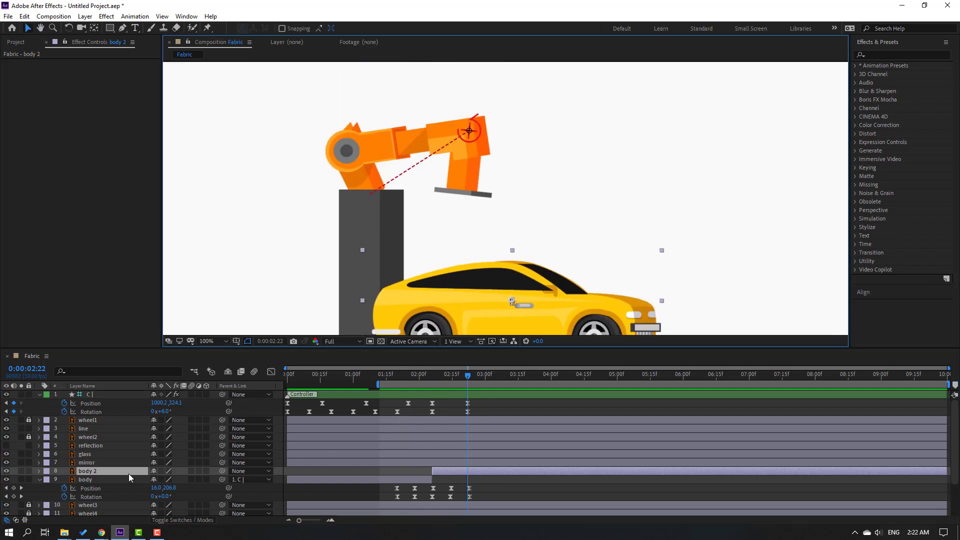
left_click_drag(476, 133, 494, 114)
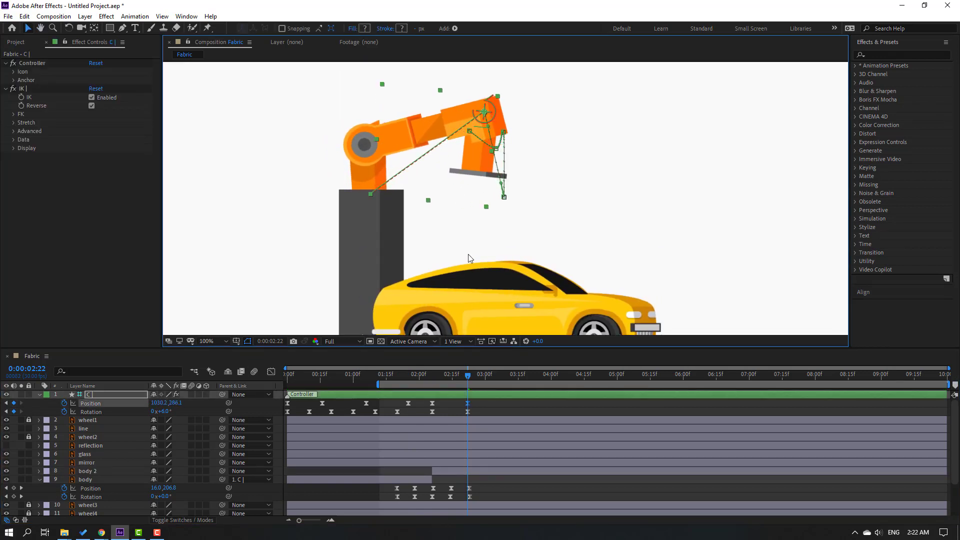
mouse_move(164, 412)
left_mouse_down()
mouse_move(154, 412)
mouse_move(164, 411)
left_mouse_up()
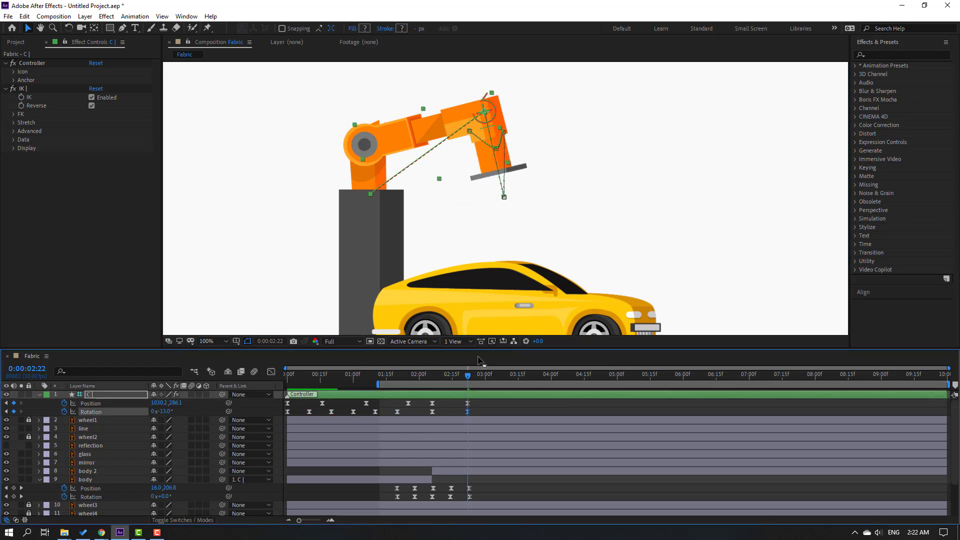
left_click(426, 380)
left_click_drag(428, 380, 469, 377)
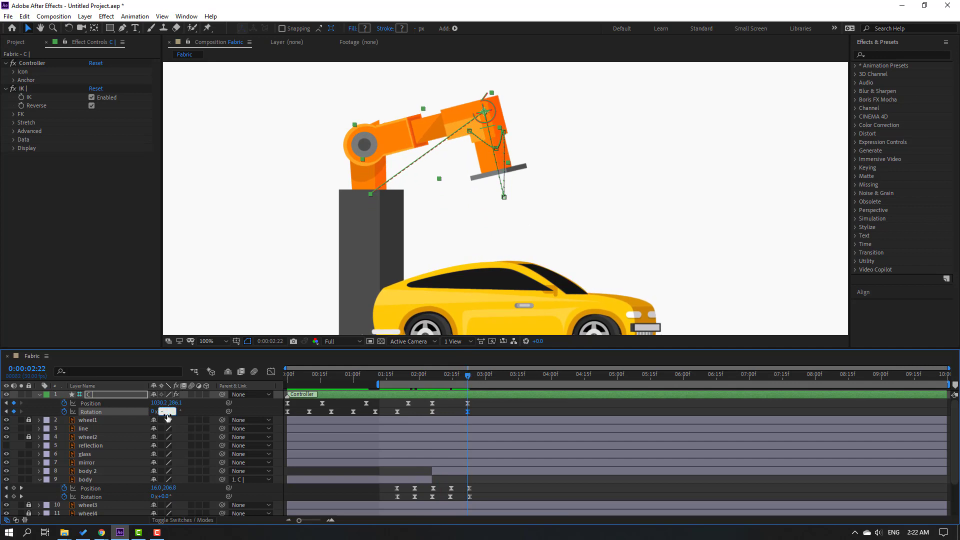
type("-10")
key("Return")
Step: Key gripper rotations of 5° at 3:02, -2.5° at 3:12 and 1.5° at 3:22
key("shift+Page_Down")
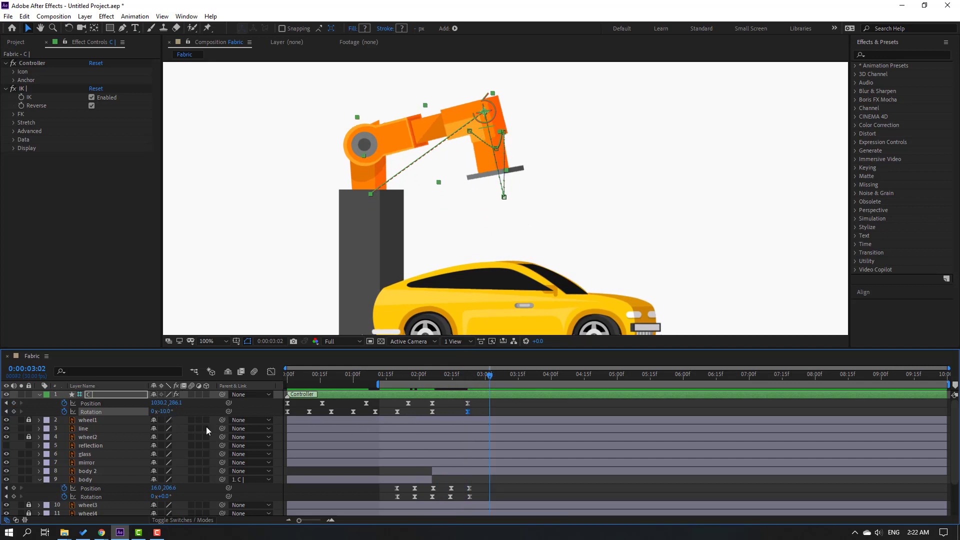
left_click(166, 411)
type("5")
key("Return")
key("shift+Page_Down")
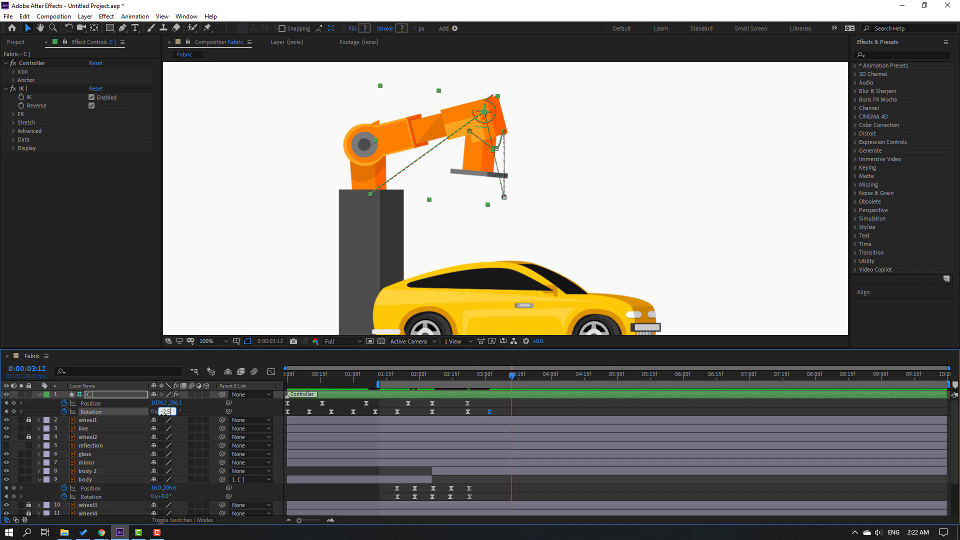
key("Return")
key("shift+Page_Down")
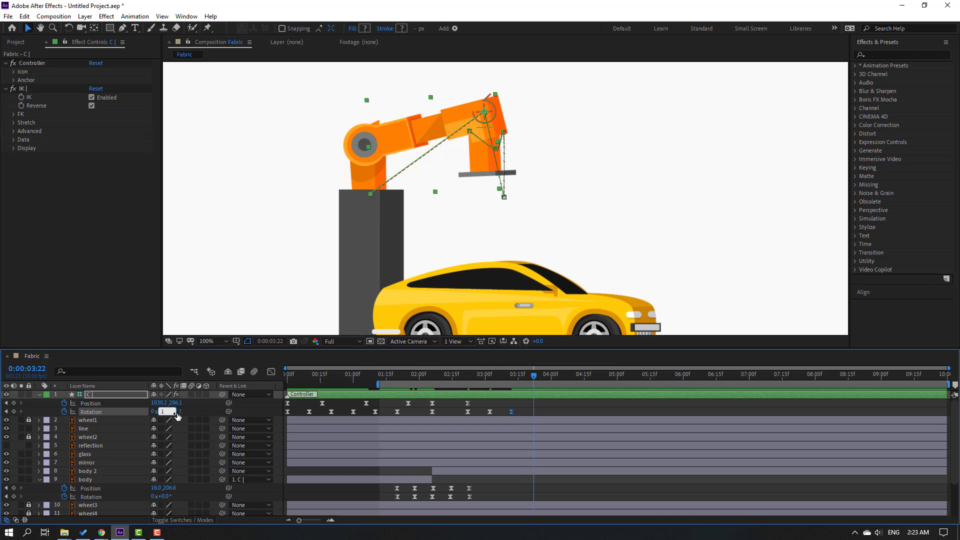
type(".5")
key("Return")
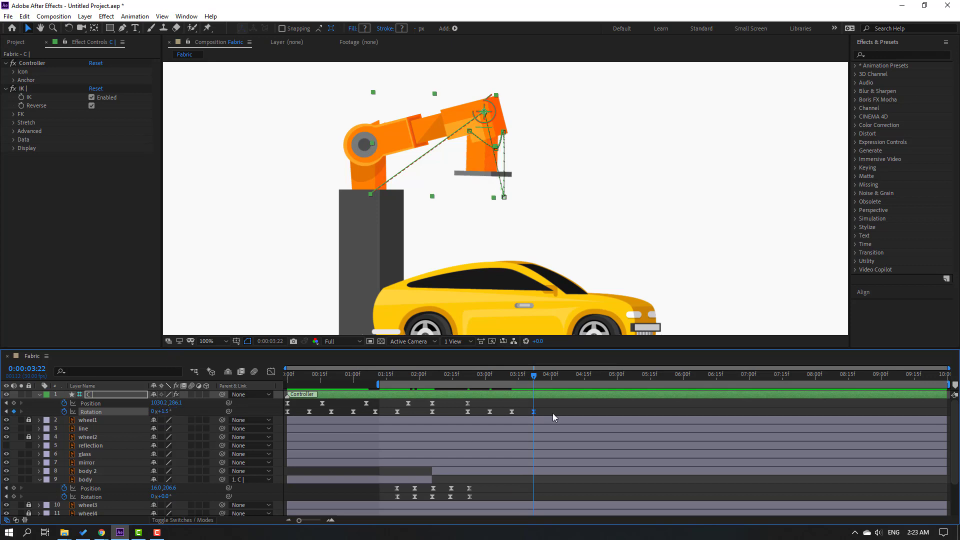
Step: Continue the gripper wobble with -1° at 4:02 and 0.5° at 4:12
key("shift+Page_Down")
type("-1")
key("Return")
key("shift+Page_Down")
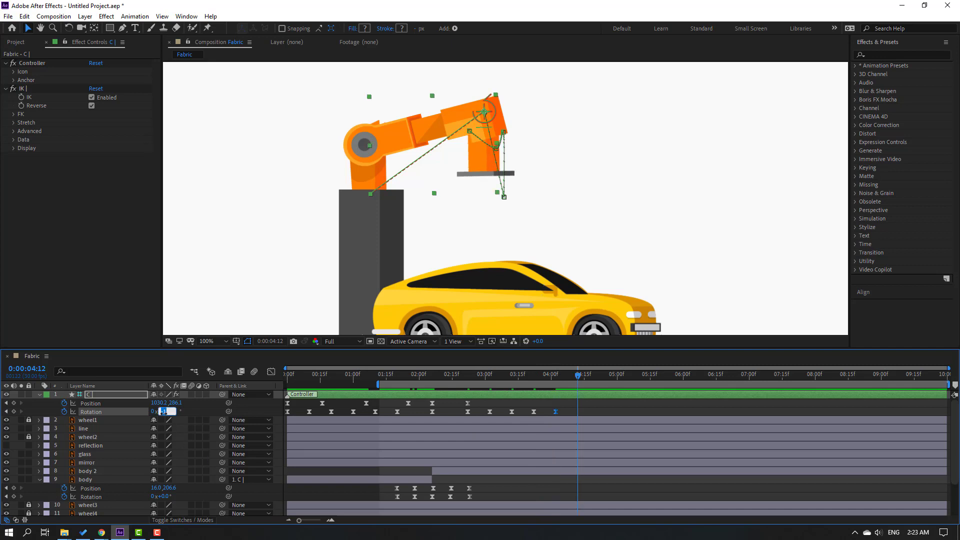
left_click(165, 413)
type("0.5")
key("Return")
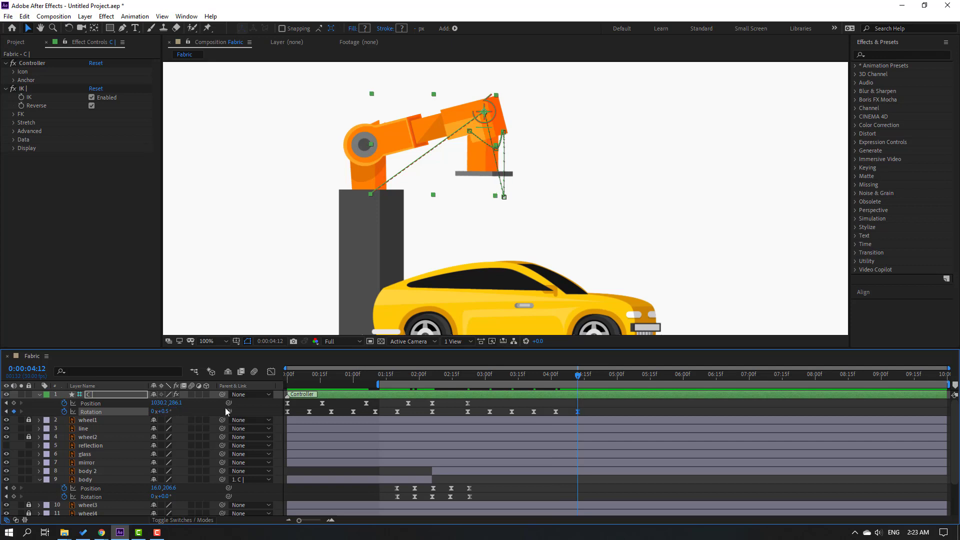
key("shift+Page_Down")
Step: Shift the gripper's wobble rotation keyframes earlier, to start around 2:13
left_click_drag(618, 410, 518, 413)
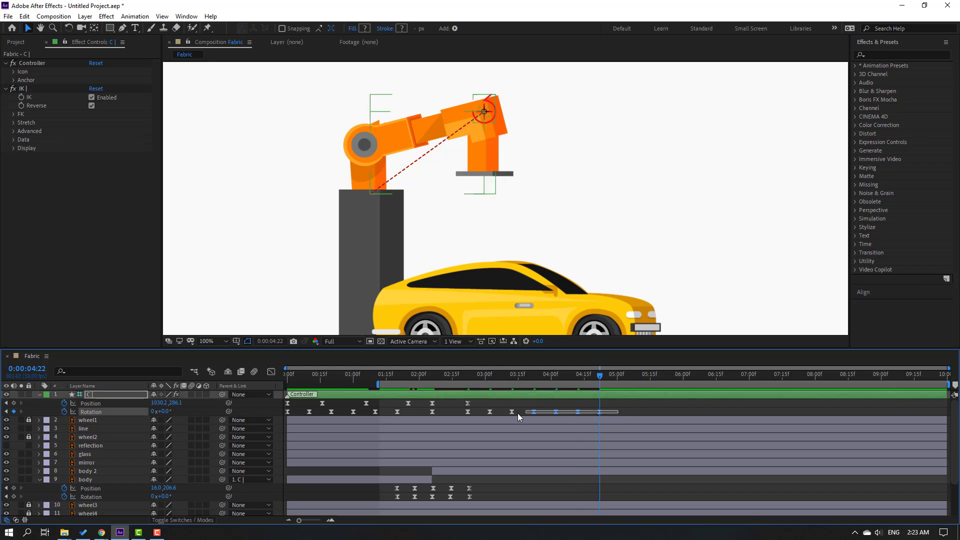
left_click(652, 406)
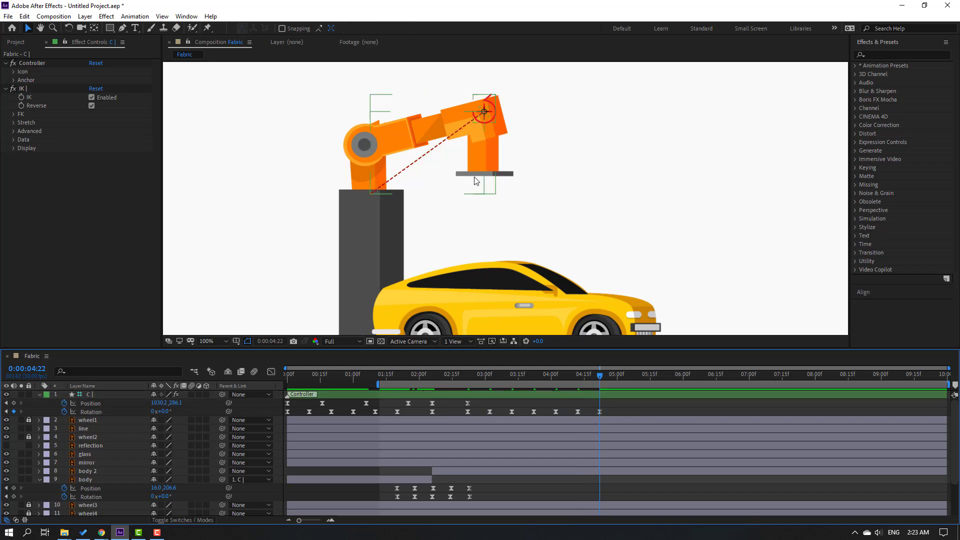
key("space")
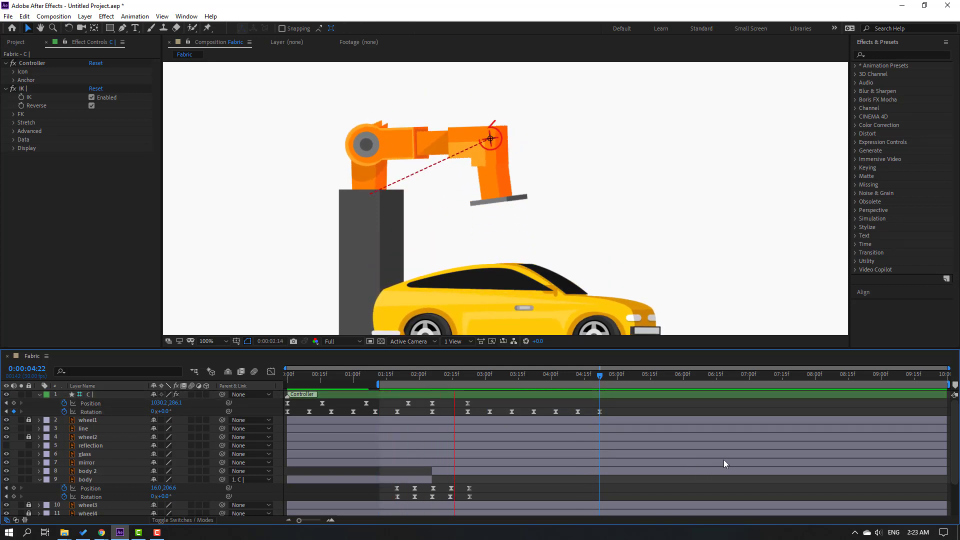
left_click_drag(628, 410, 464, 416)
left_click_drag(434, 374, 444, 374)
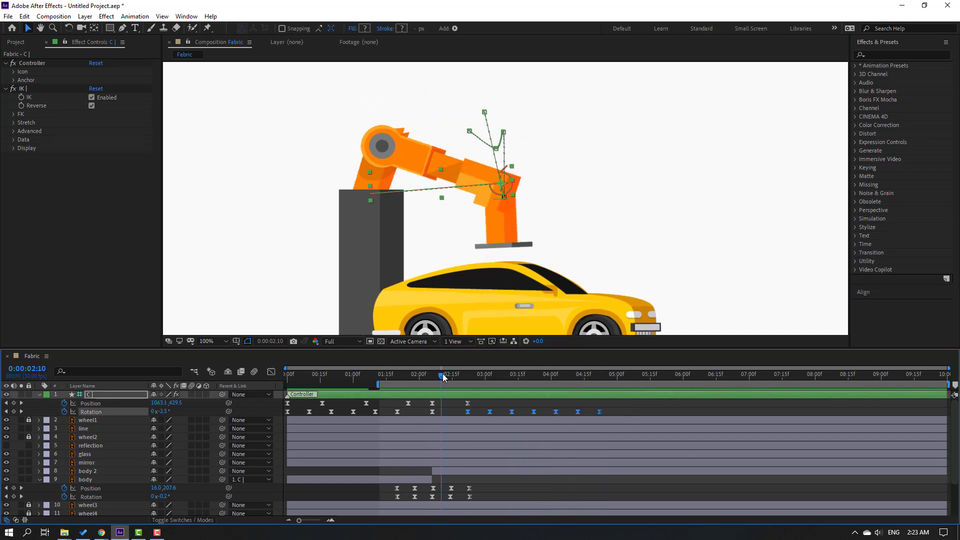
left_click_drag(466, 413, 445, 410)
key("space")
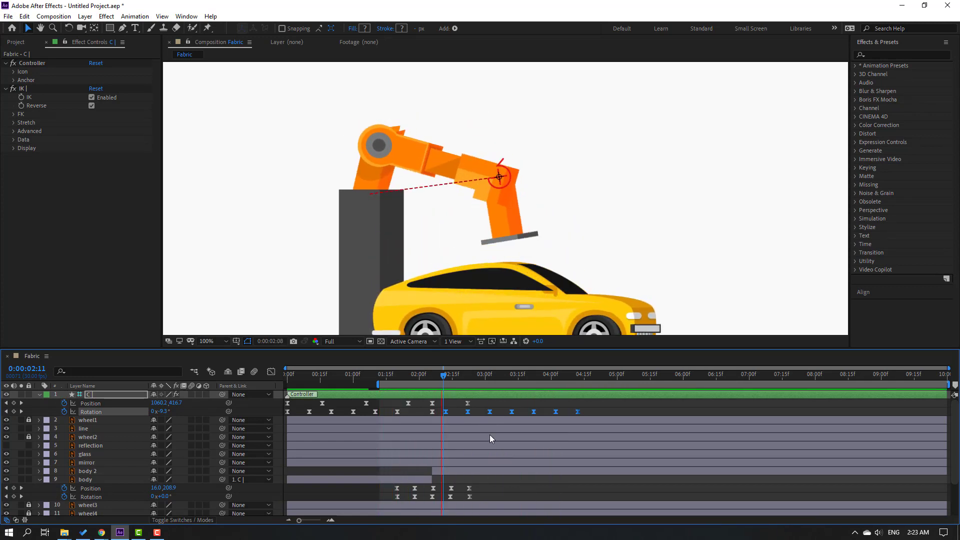
key("space")
Step: Re-pose the arm with new IK controller Position keyframes at 3:08 and 4:11
left_click_drag(491, 377, 513, 401)
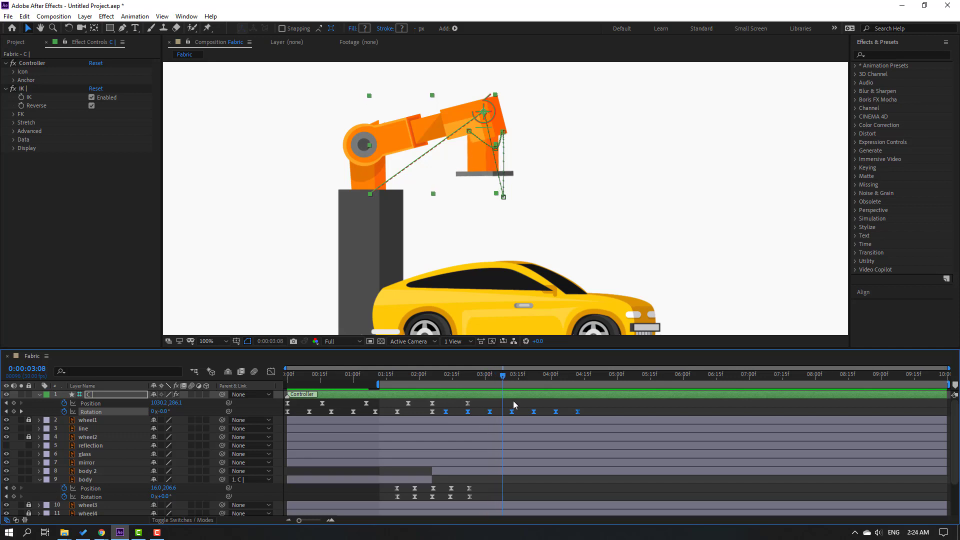
left_click(160, 416)
left_click(148, 396)
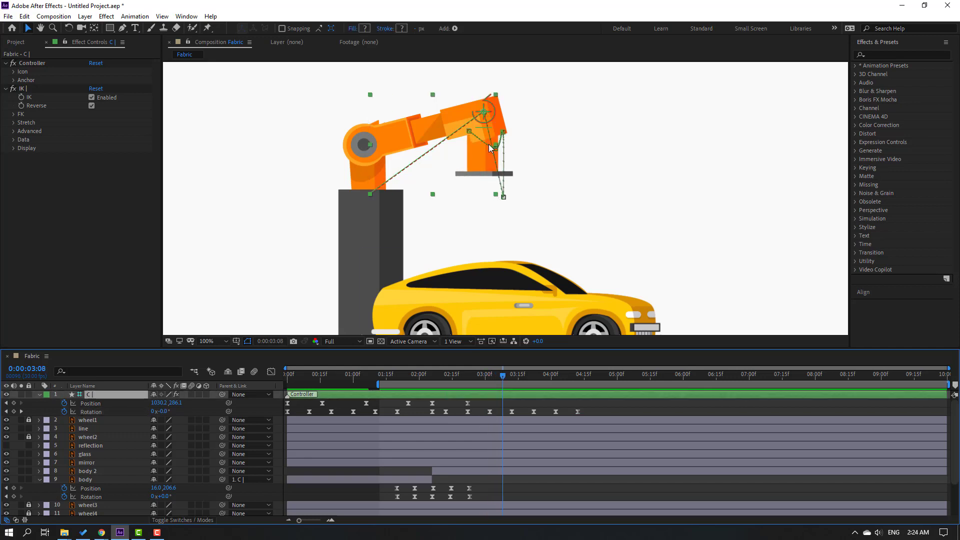
left_click_drag(493, 119, 508, 125)
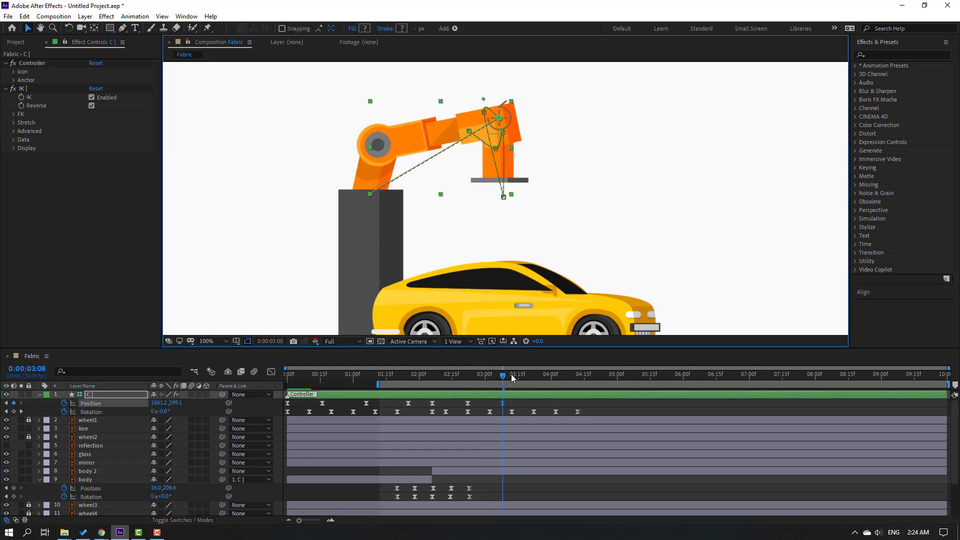
left_click_drag(458, 379, 516, 404)
left_click_drag(485, 376, 576, 378)
left_click_drag(506, 123, 493, 138)
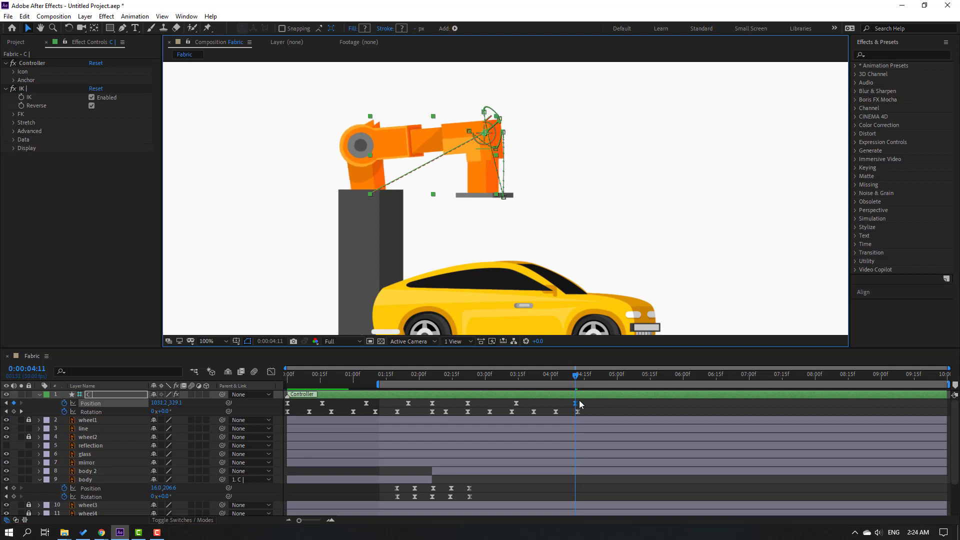
left_click_drag(575, 403, 579, 403)
key("space")
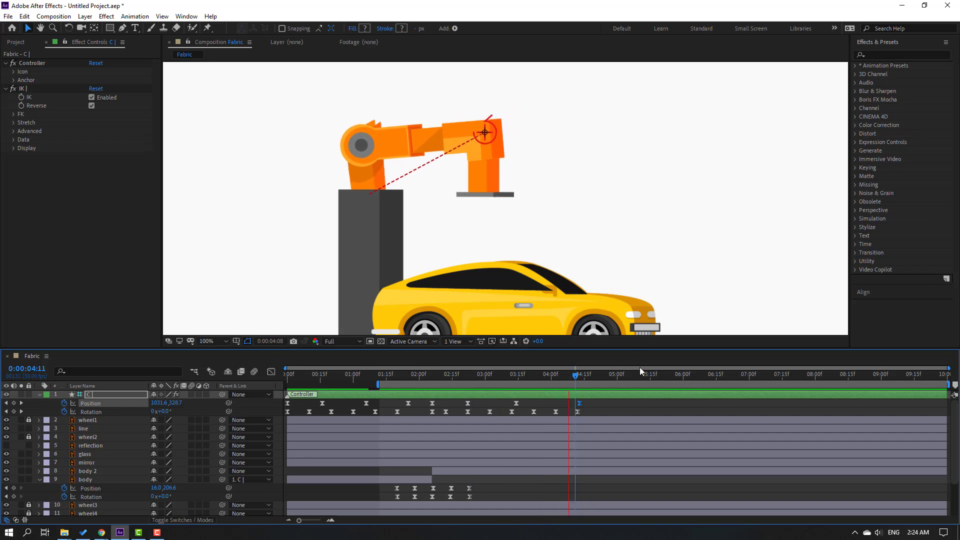
Step: Set the work area to run from 0 to 4:16
left_click_drag(581, 375, 586, 375)
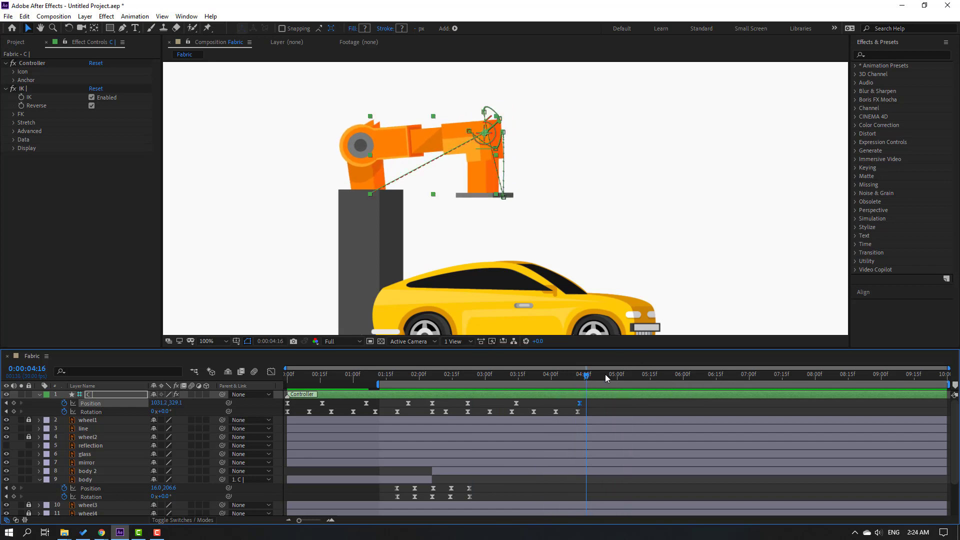
key("n")
key("Home")
key("b")
key("comma")
key("comma")
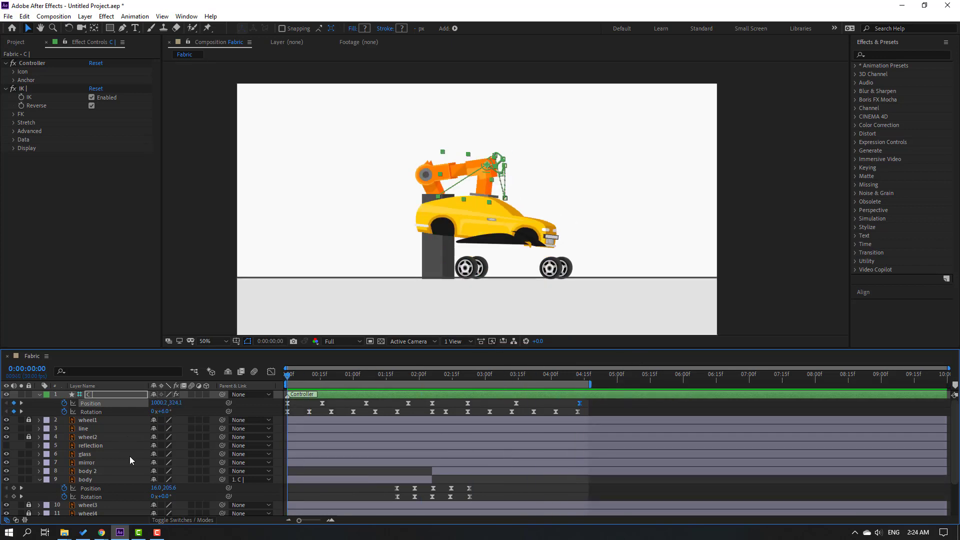
Step: Duplicate the glass layer and make the reflection layer visible
left_click(85, 454)
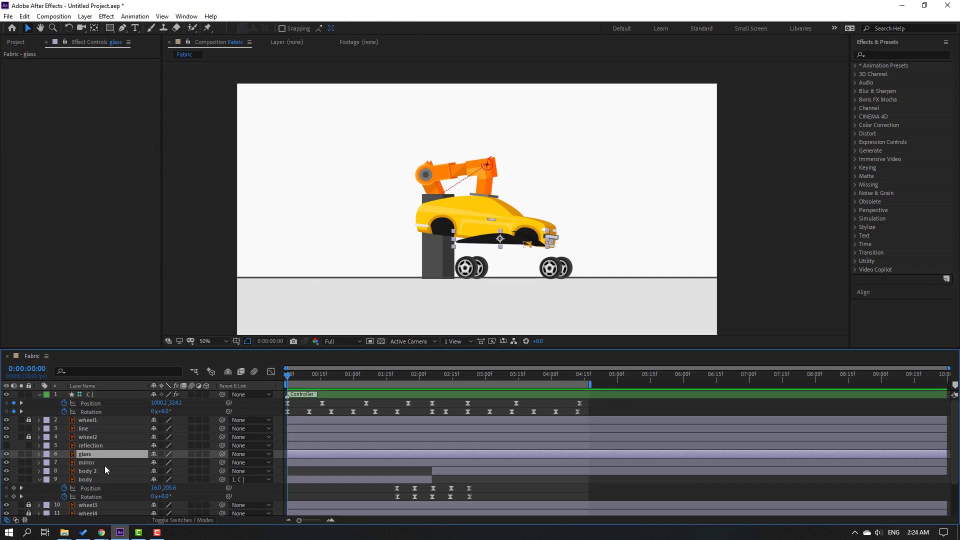
key("ctrl+d")
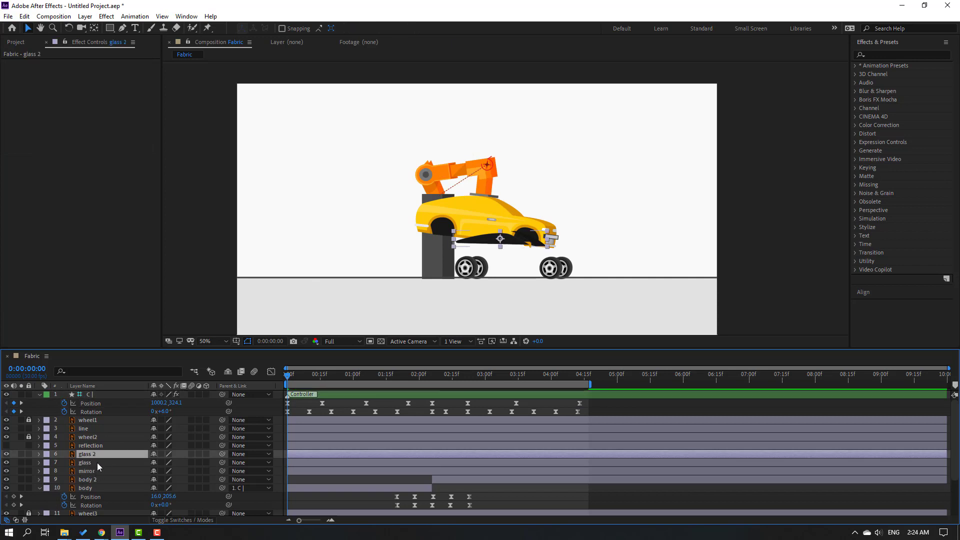
key("ctrl+Up")
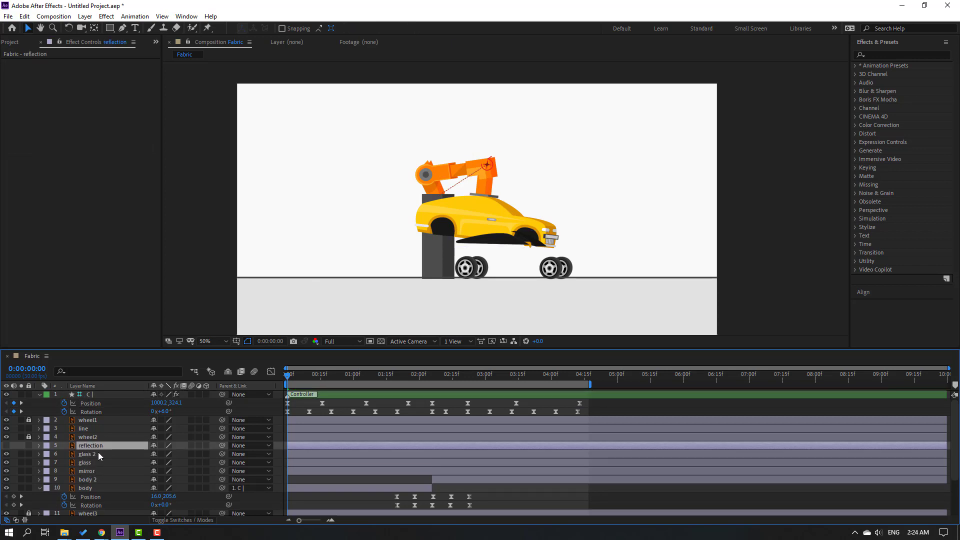
left_click(5, 446)
left_click_drag(322, 377, 488, 376)
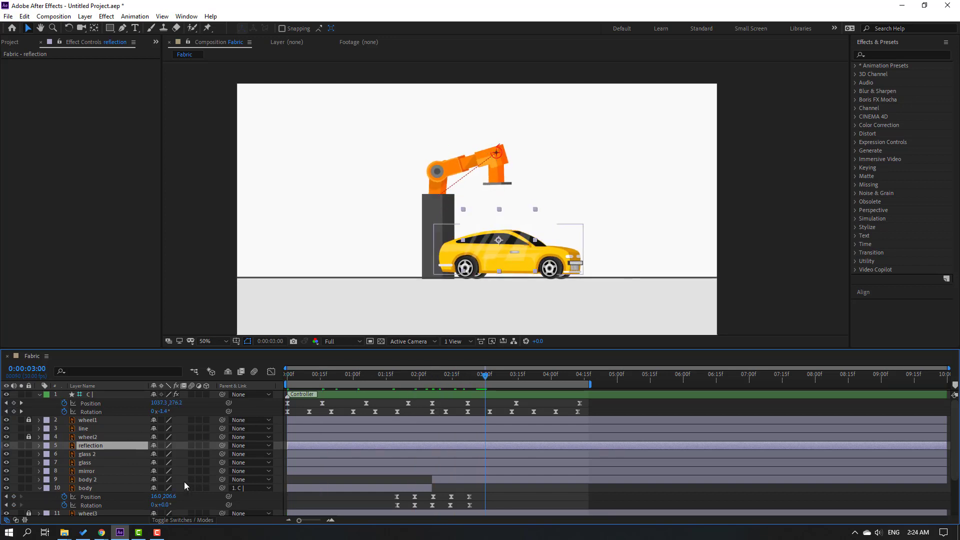
Step: Place reflection below glass 2 and set its track matte to Alpha Matte 'glass 2'
left_click(183, 521)
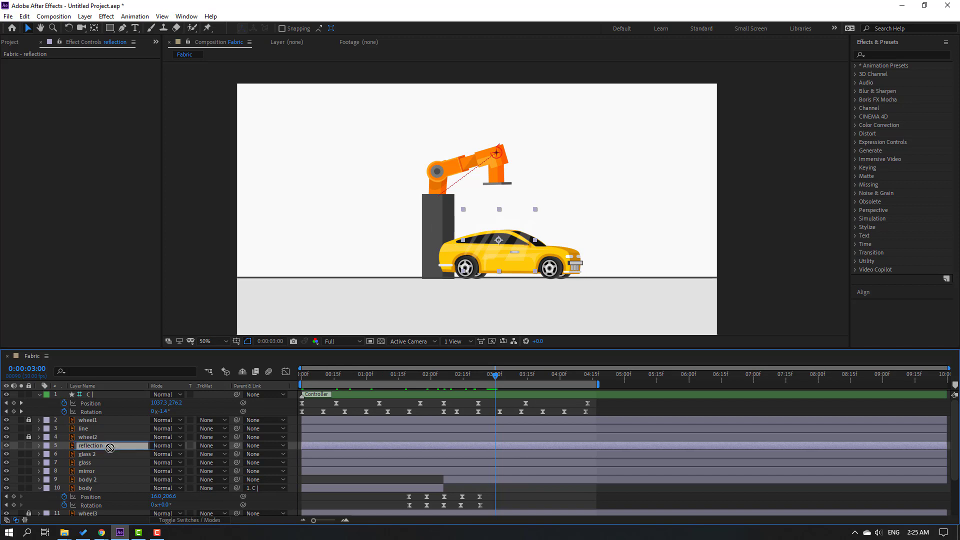
left_click_drag(109, 447, 89, 465)
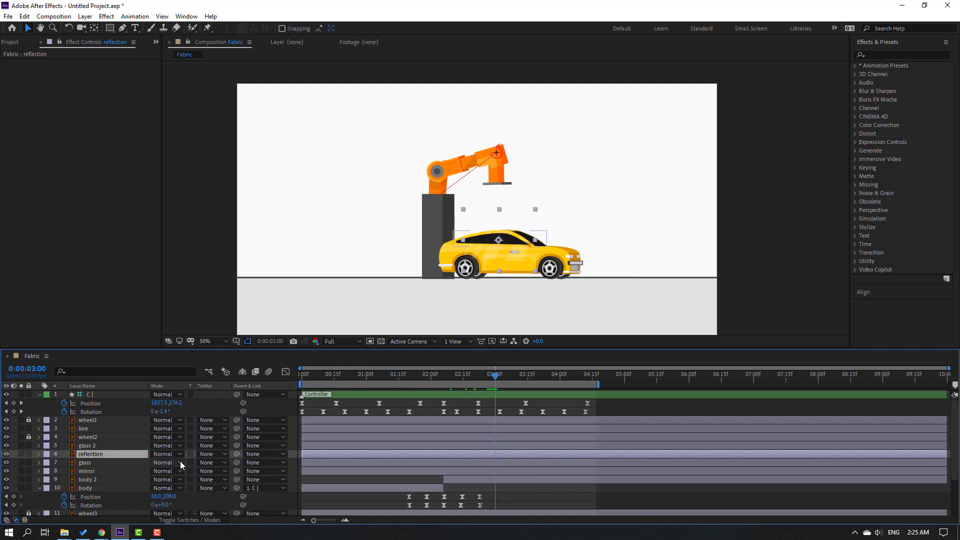
left_click(210, 454)
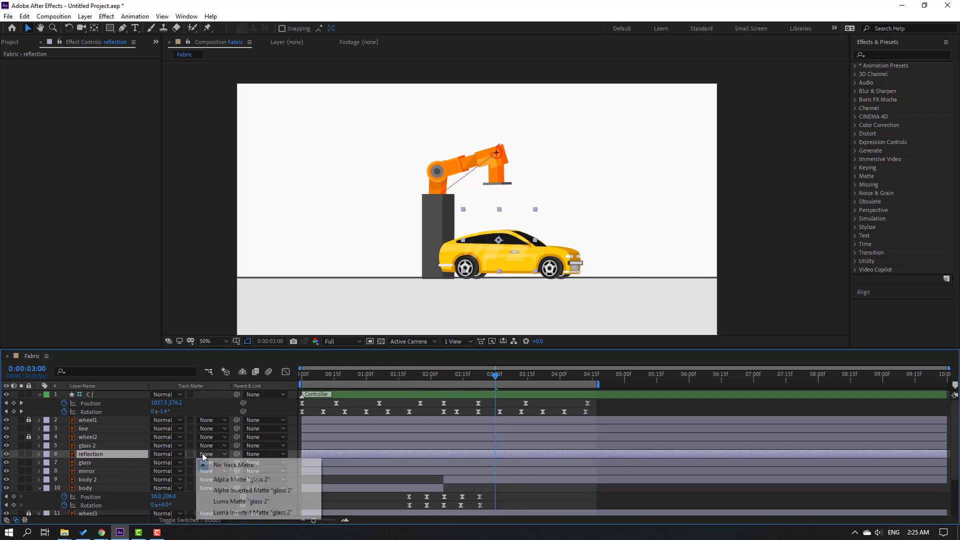
left_click(269, 481)
scroll(436, 282, "up", 4)
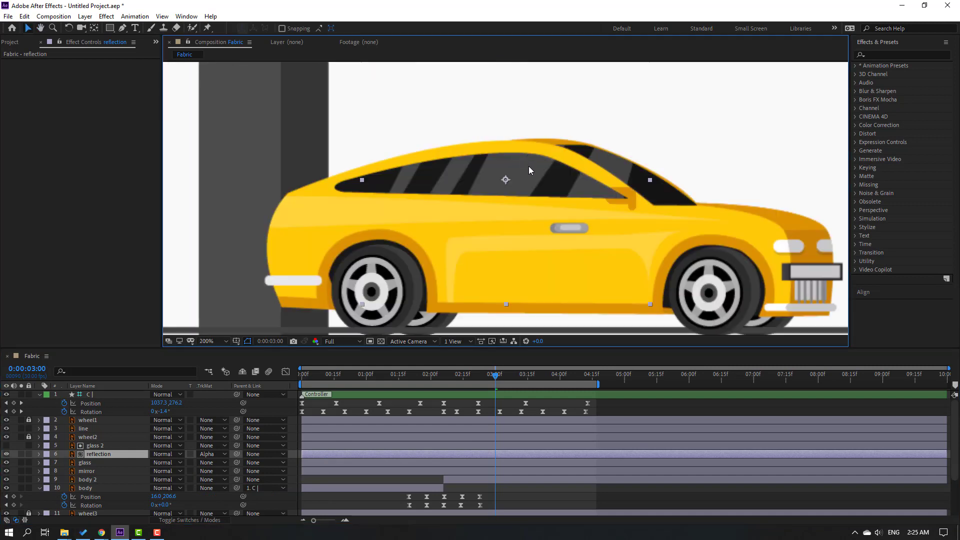
key("slash")
Step: Parent the glass 2, reflection and glass layers to the body layer
left_click(97, 447)
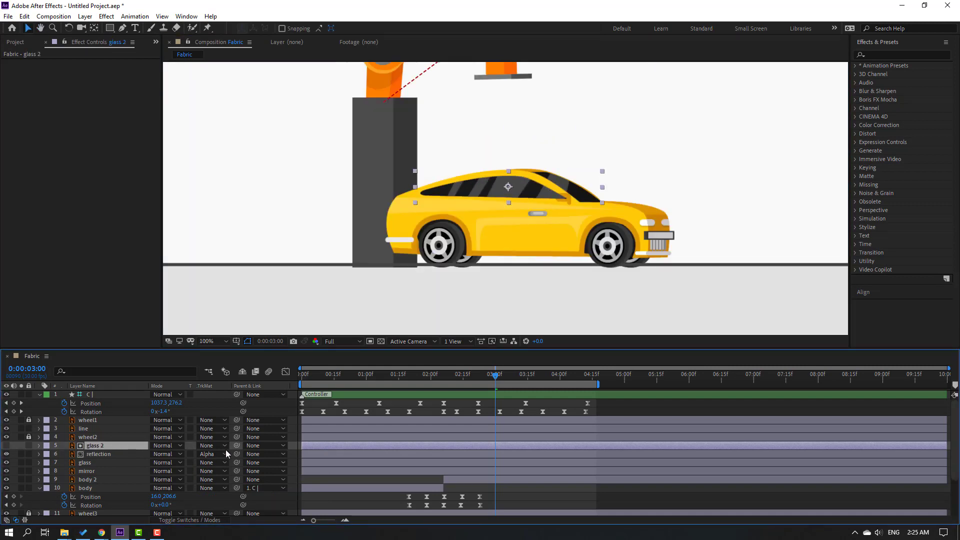
left_click(103, 455, "shift")
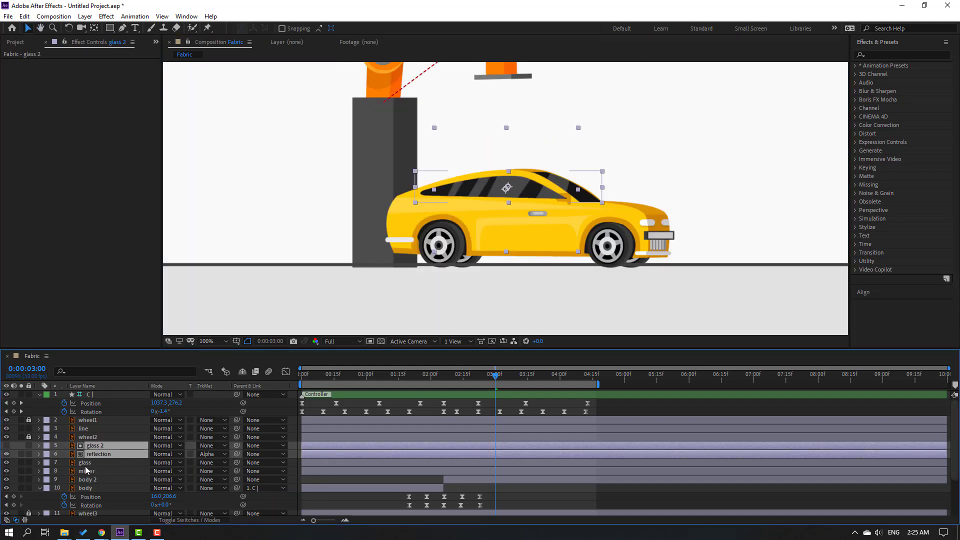
left_click(93, 465, "shift")
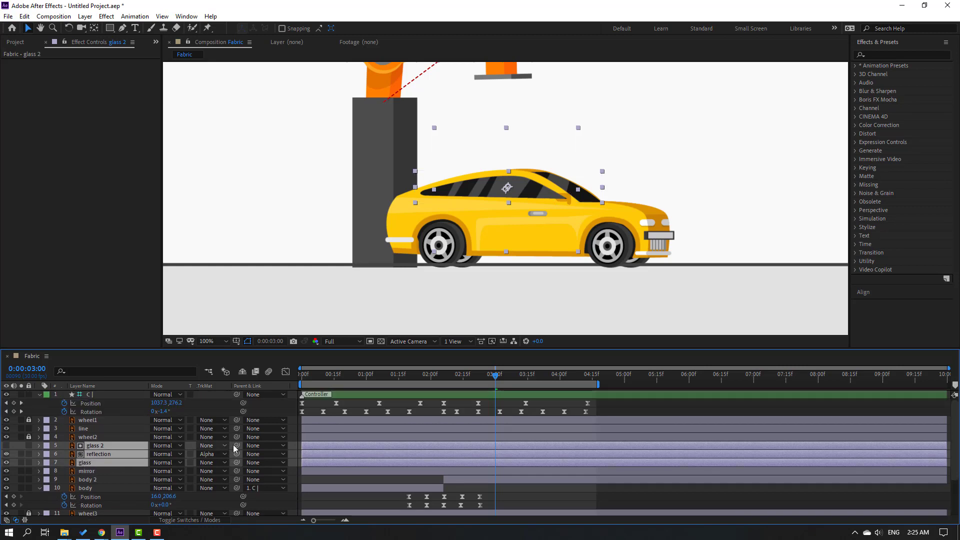
left_click_drag(237, 446, 85, 488)
Step: Move the glass and reflection layers up onto the car's window
left_click_drag(492, 378, 302, 376)
key("space")
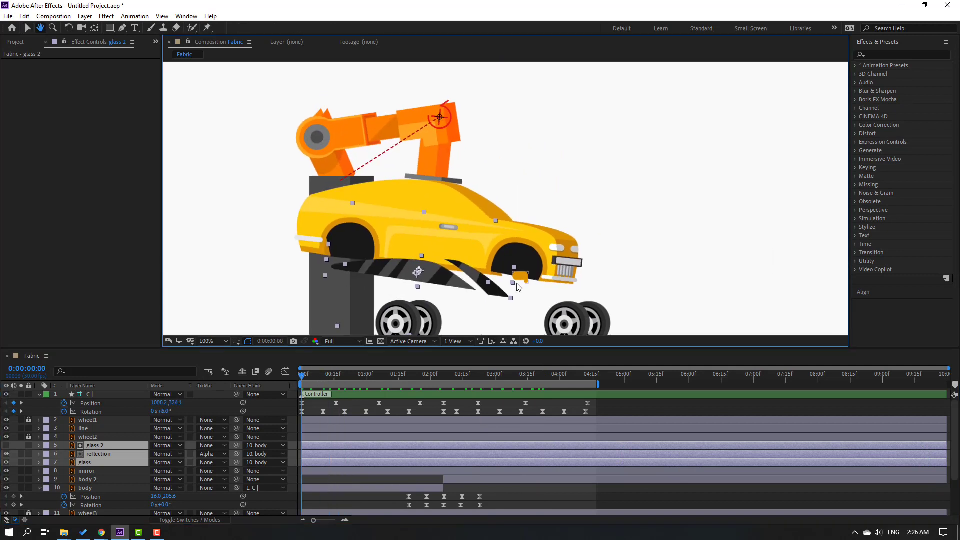
left_click_drag(448, 285, 445, 208)
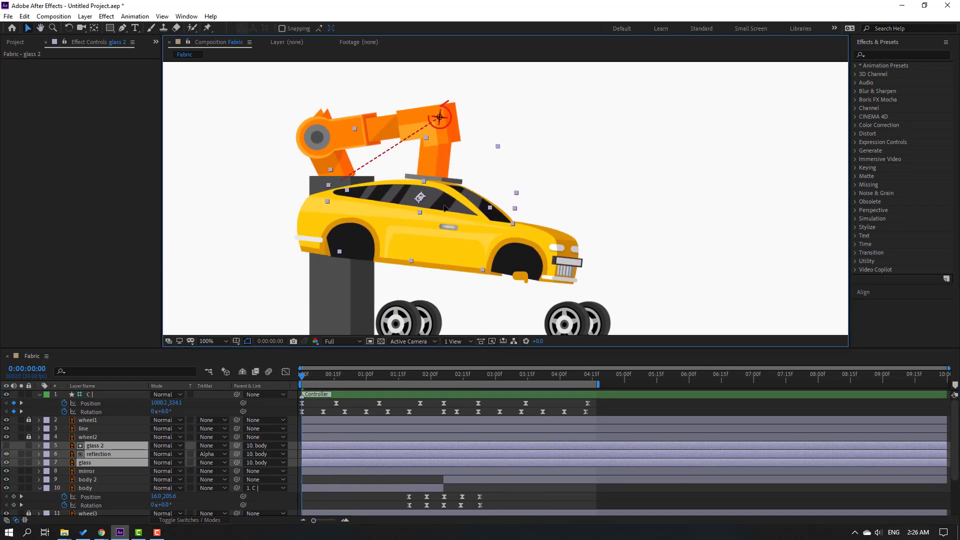
key("space")
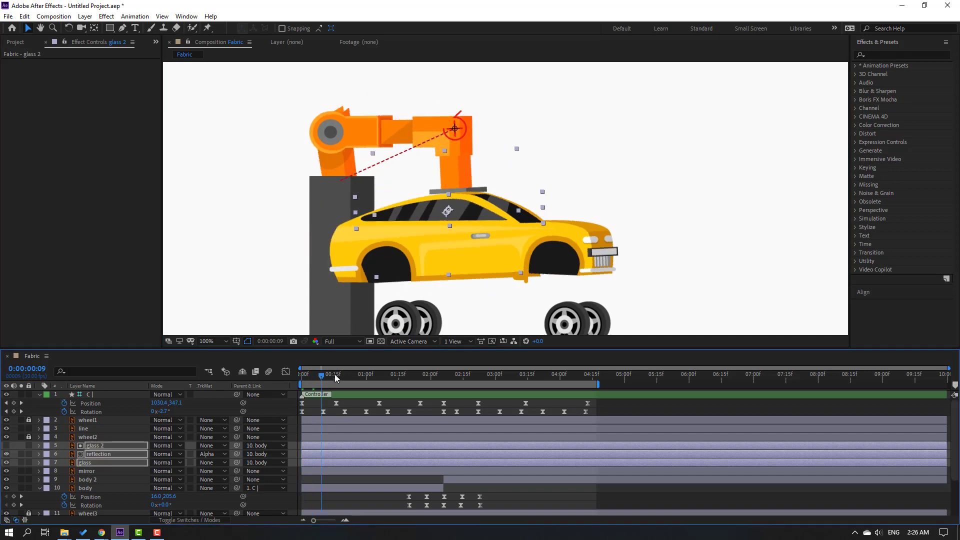
Step: Split the window layers at 2:06 and parent glass 4, reflection 2 and glass 3 to body 2
left_click(444, 380)
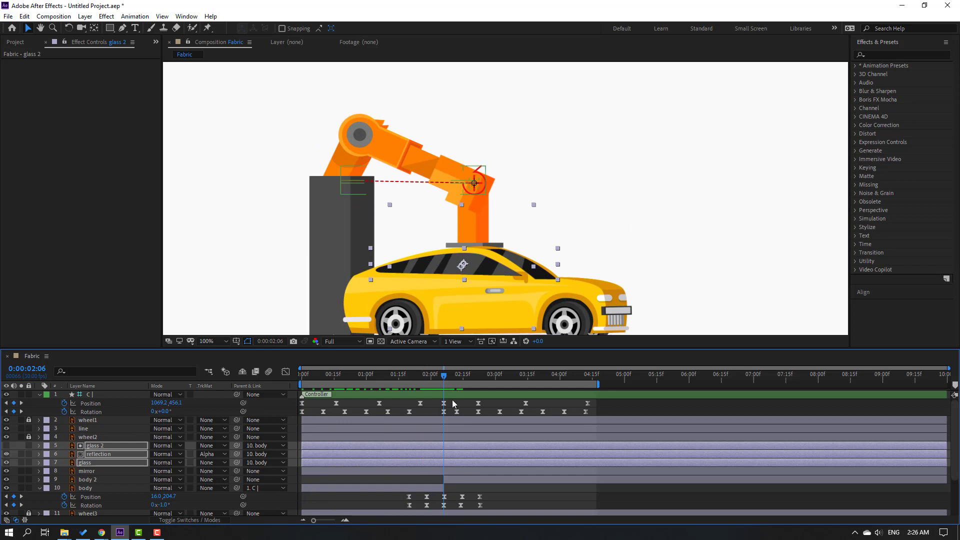
left_click(25, 16)
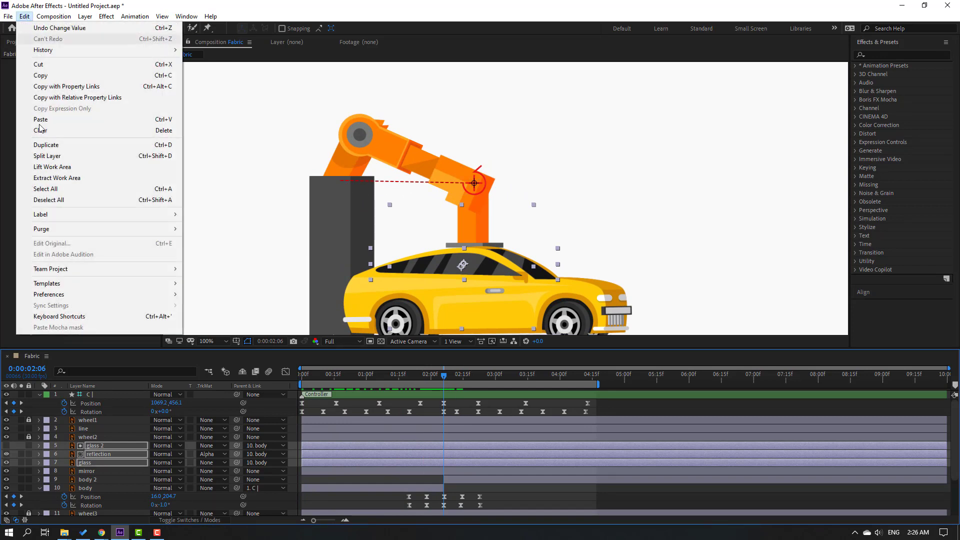
left_click(60, 156)
scroll(348, 443, "down", 1)
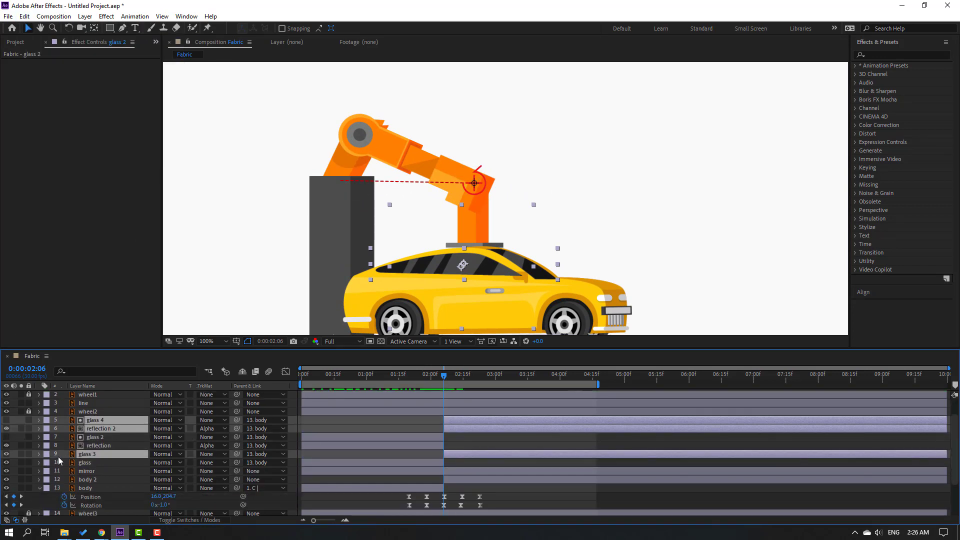
left_click_drag(237, 420, 85, 478)
left_click_drag(440, 375, 309, 384)
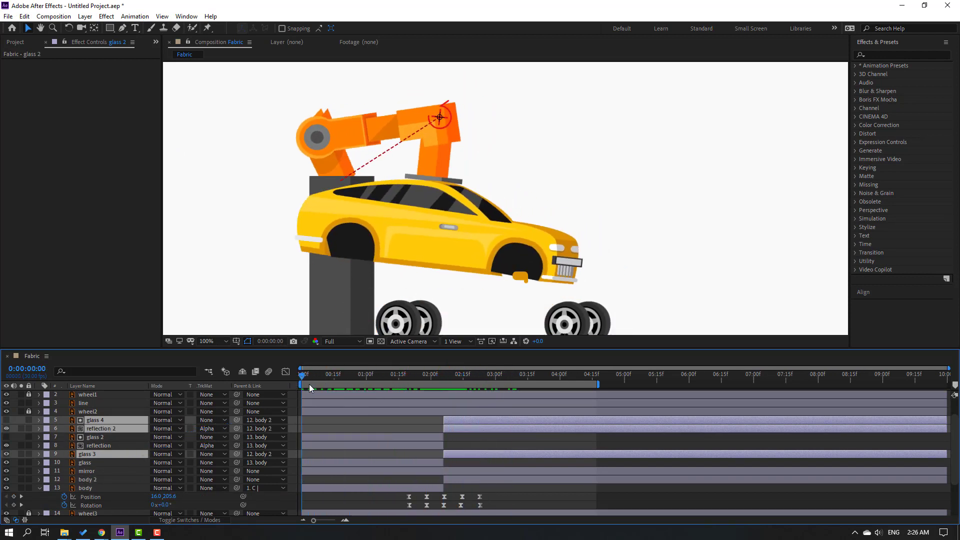
key("space")
key("space")
Step: Keyframe the reflection's Position, sliding it across the window at 0:13, 1:02 and 1:19
left_click(102, 446)
key("p")
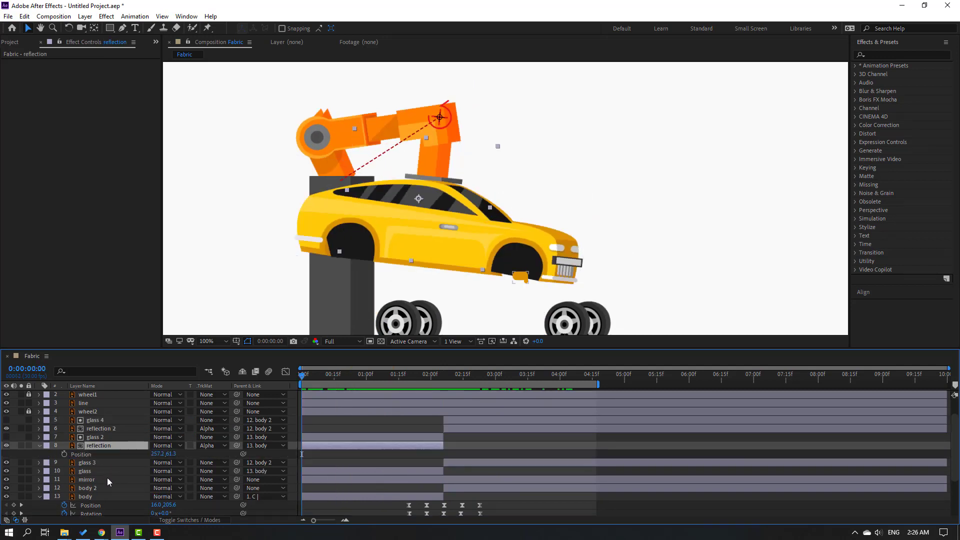
left_click(64, 455)
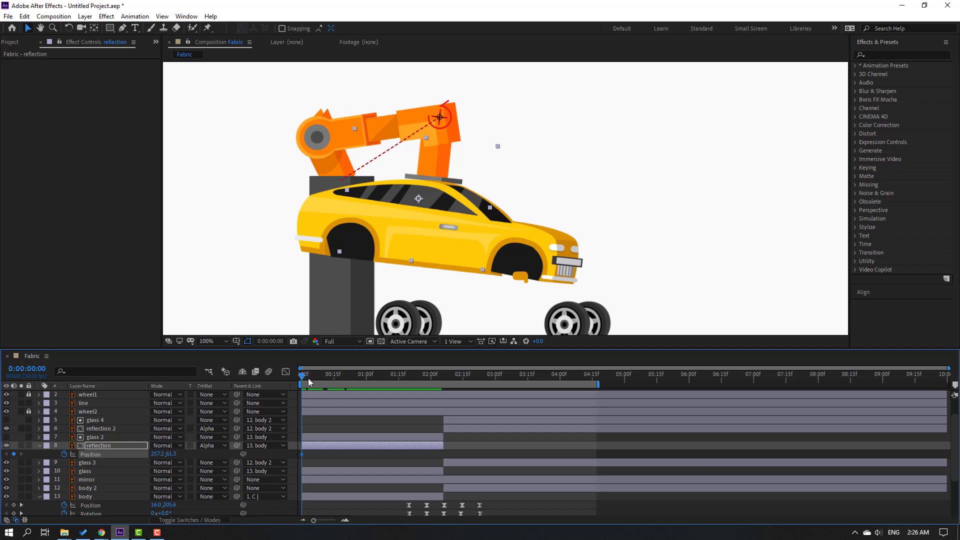
left_click_drag(309, 382, 331, 370)
left_click_drag(450, 217, 463, 217)
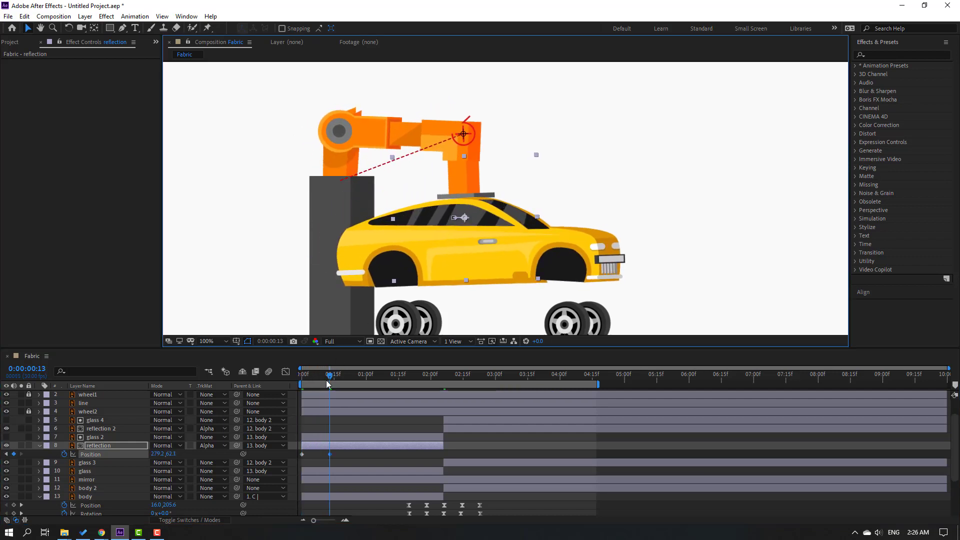
left_click_drag(327, 384, 370, 376)
left_click_drag(471, 209, 458, 214)
mouse_move(406, 385)
left_mouse_down()
mouse_move(397, 383)
mouse_move(408, 383)
left_mouse_up()
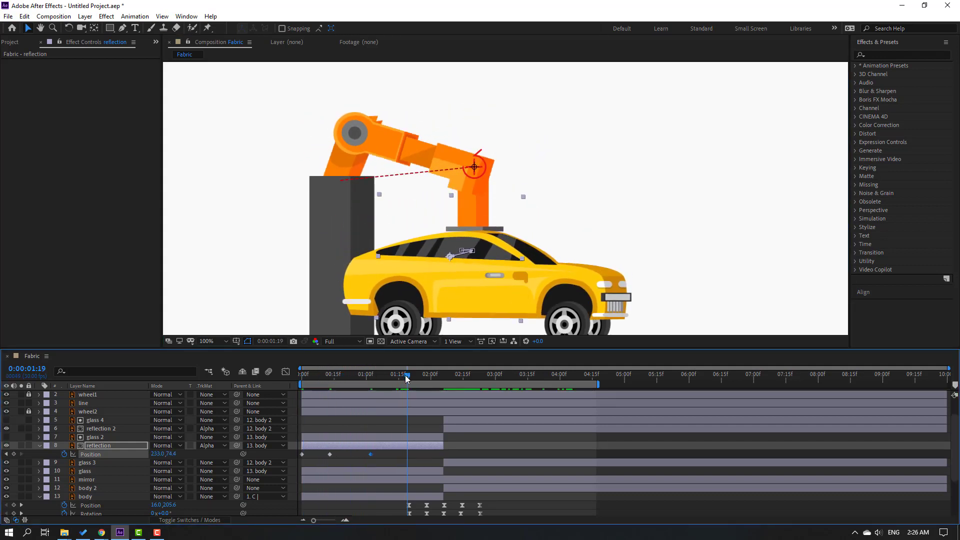
left_click_drag(440, 259, 455, 264)
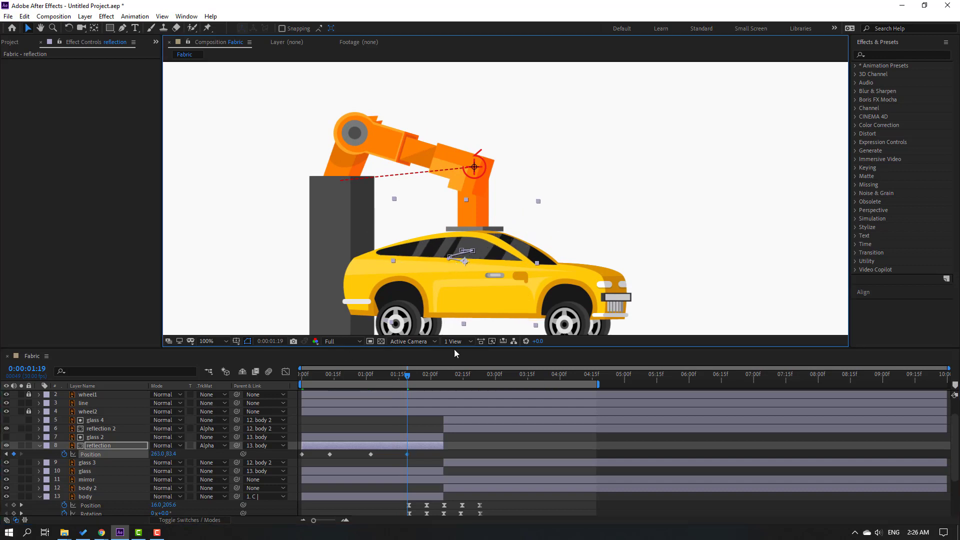
key("space")
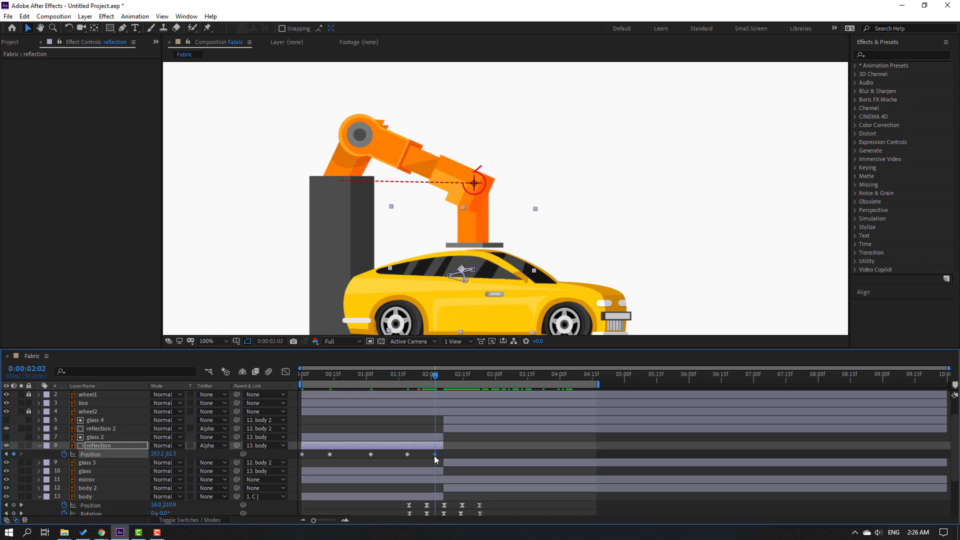
Step: Apply Easy Ease to all of the reflection's Position keyframes
key("ctrl+v")
left_click_drag(442, 459, 298, 458)
right_click(302, 455)
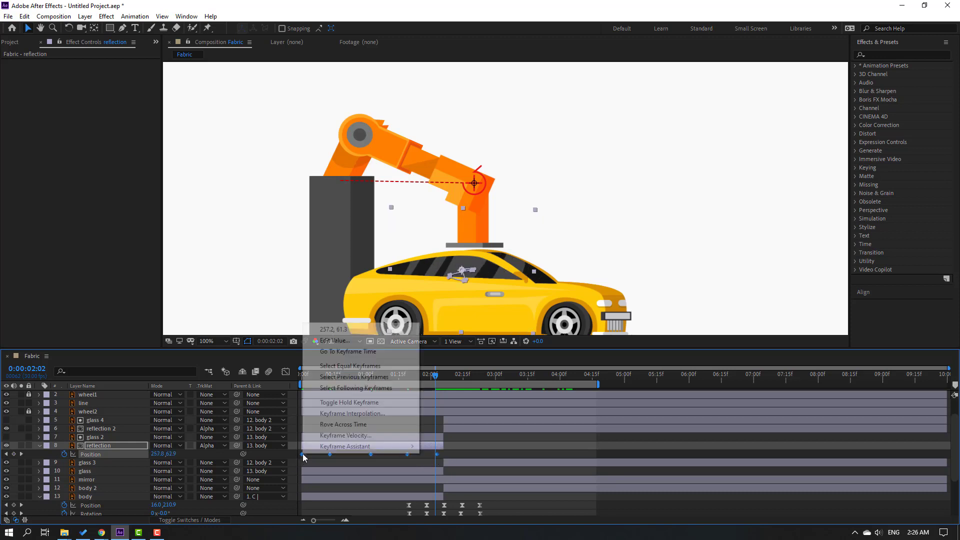
mouse_move(350, 508)
left_click(492, 381)
key("space")
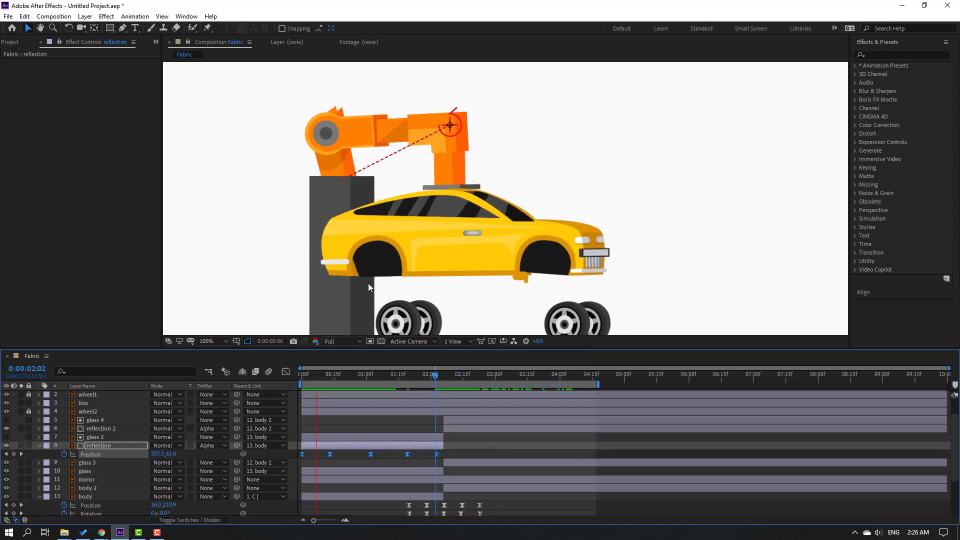
key("comma")
key("comma")
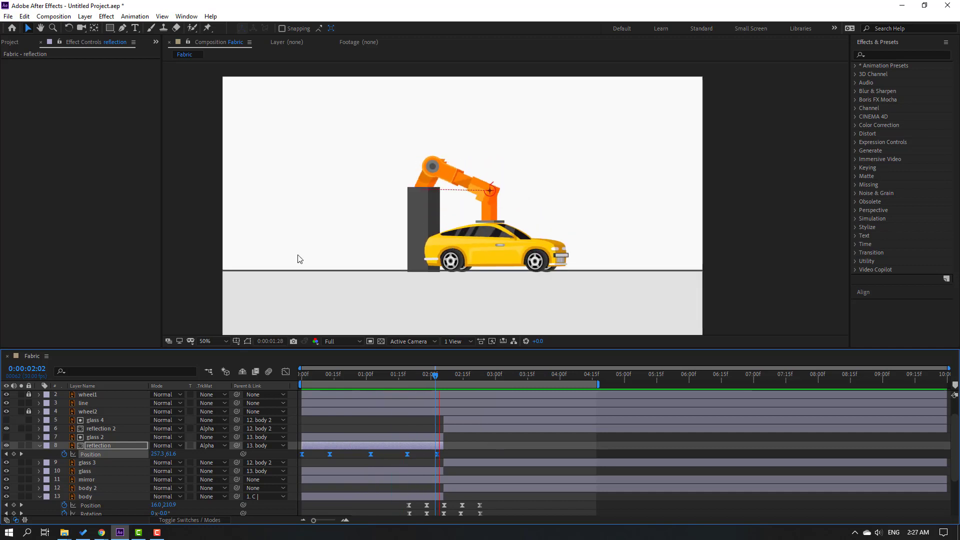
Step: Pick-whip the mirror layer's Parent onto the body layer
scroll(352, 405, "down", 3)
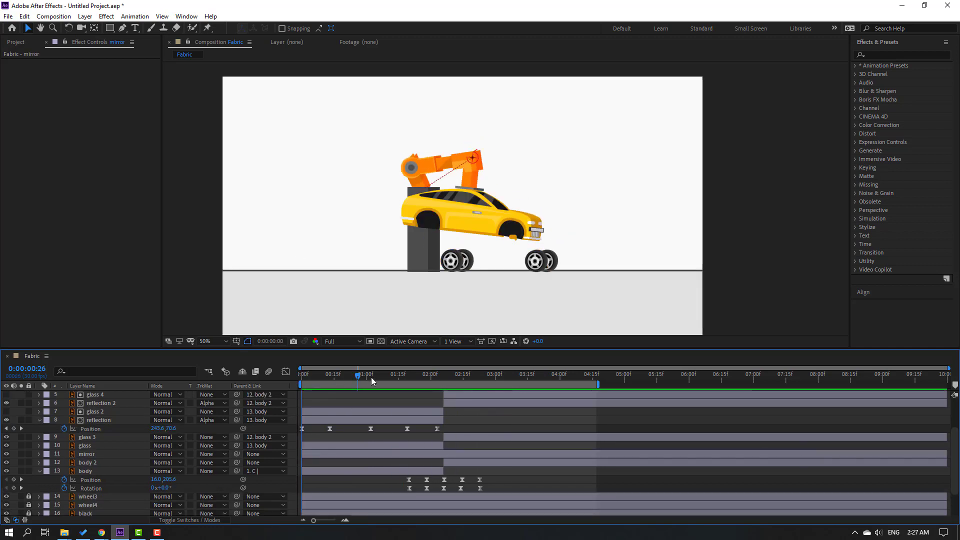
left_click_drag(371, 377, 542, 378)
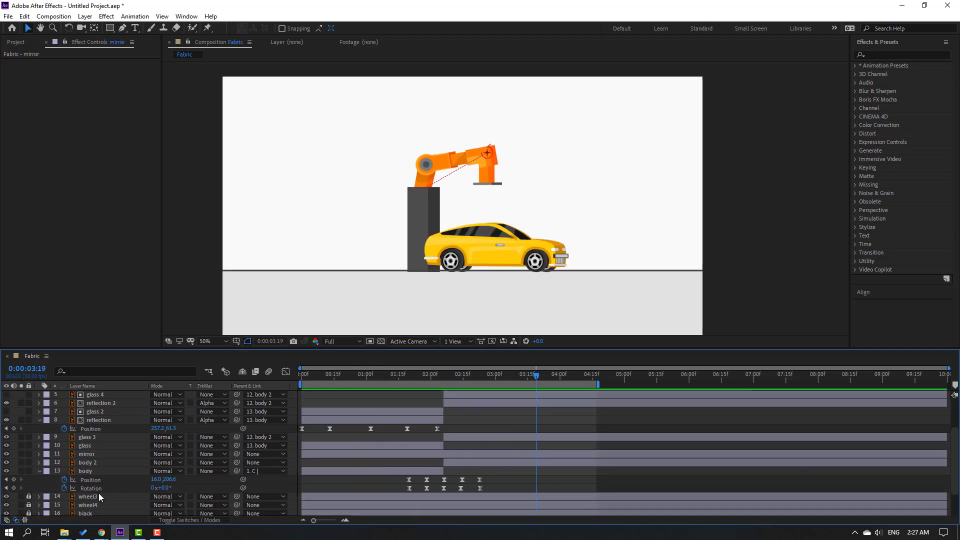
left_click(97, 453)
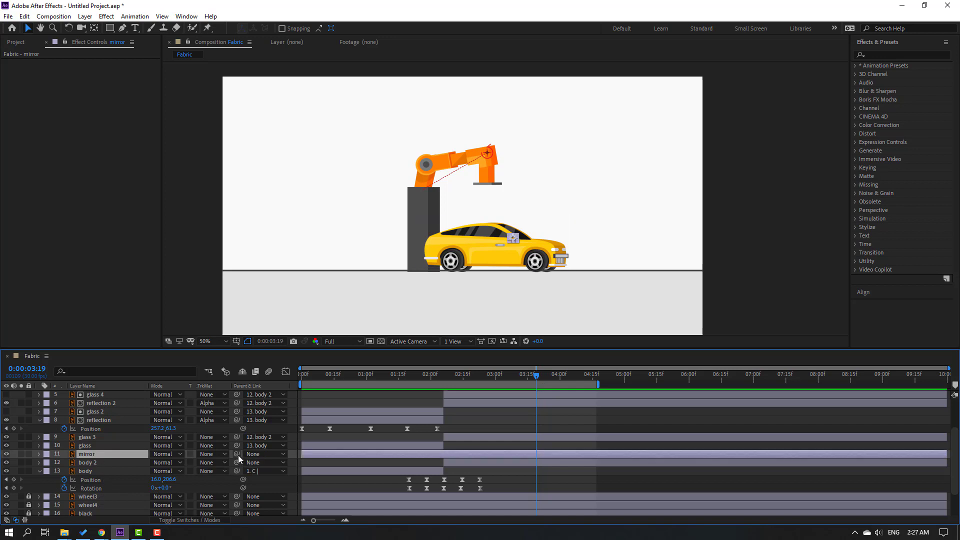
left_click_drag(238, 456, 95, 470)
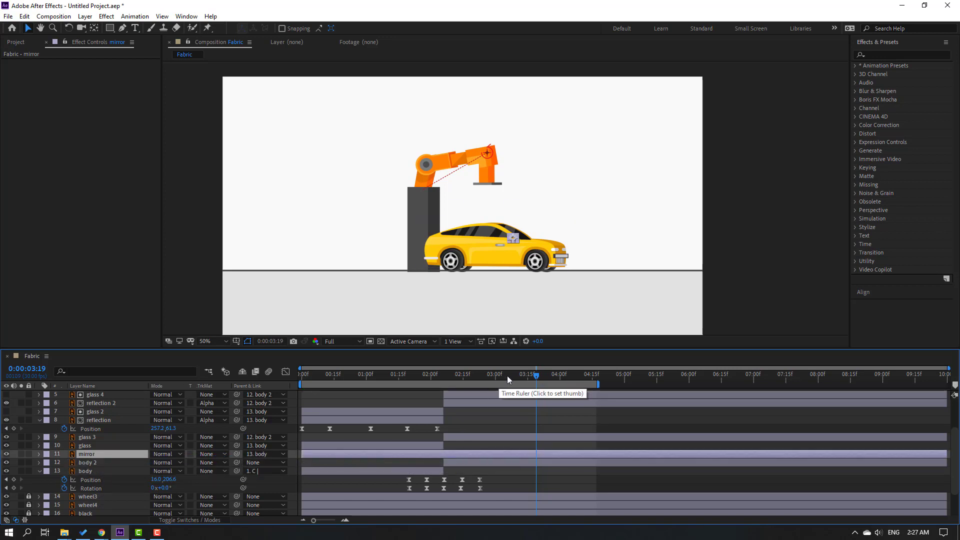
left_click_drag(508, 376, 302, 380)
Step: Position the mirror at the corner of the car's front window
scroll(512, 275, "up", 2)
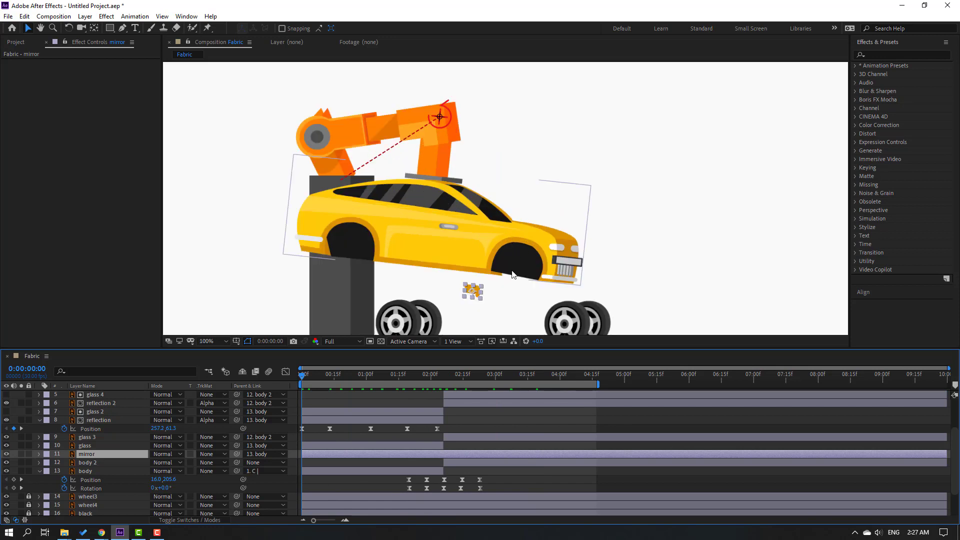
scroll(484, 300, "up", 2)
left_click_drag(484, 300, 480, 206)
left_click_drag(431, 281, 436, 134)
key("Return")
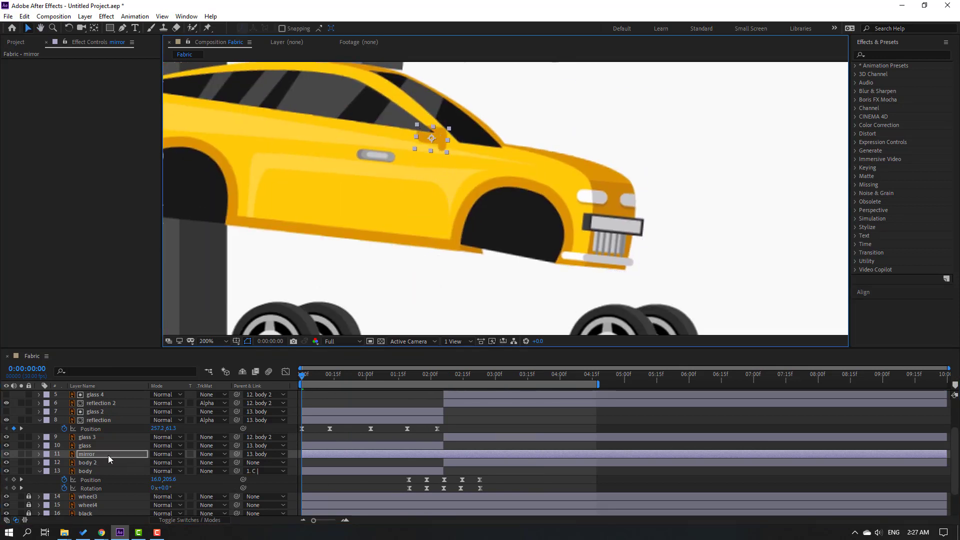
Step: Move the mirror layer above wheel2 and split it at 2:06, creating mirror 2
scroll(110, 467, "up", 3)
left_click_drag(79, 477, 104, 413)
scroll(601, 200, "down", 2)
left_click_drag(303, 381, 444, 381)
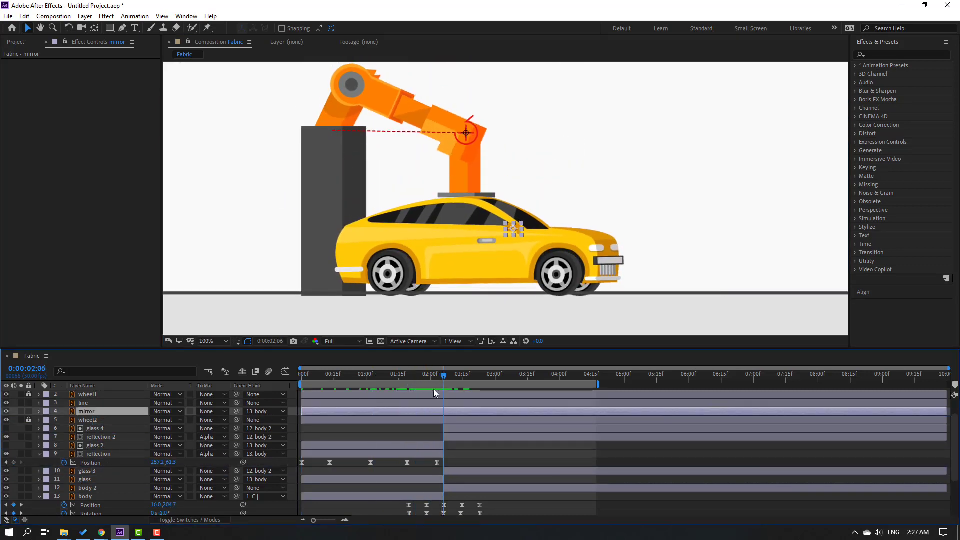
left_click(24, 16)
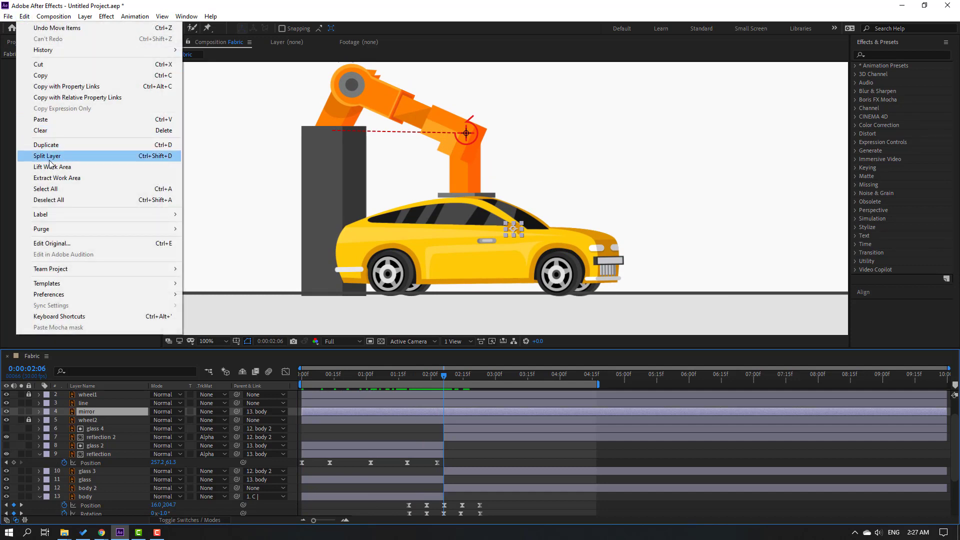
left_click(48, 156)
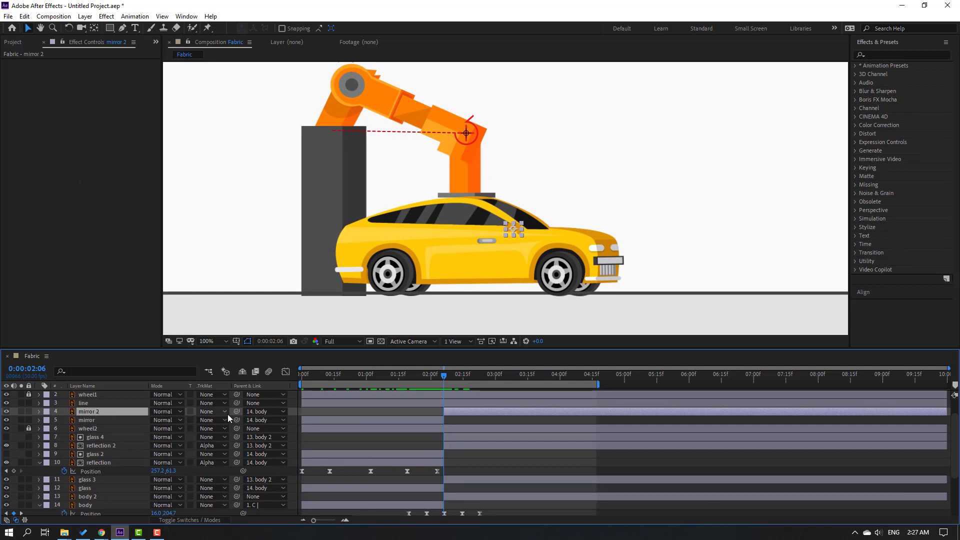